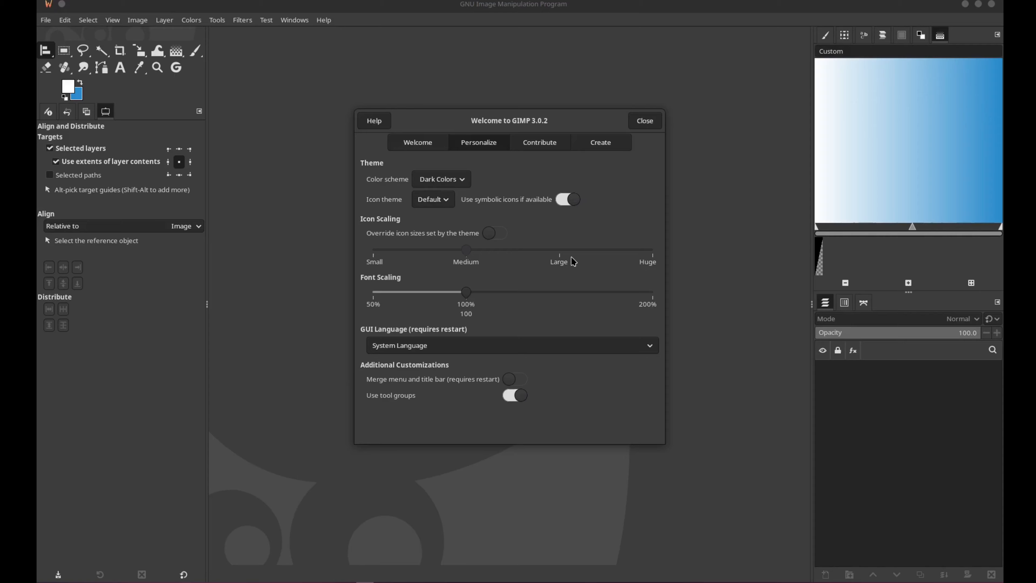
Turn on the override of the theme's icon sizes in the personalization settings and adjust the icon scale.
click(496, 236)
drag(467, 253, 906, 344)
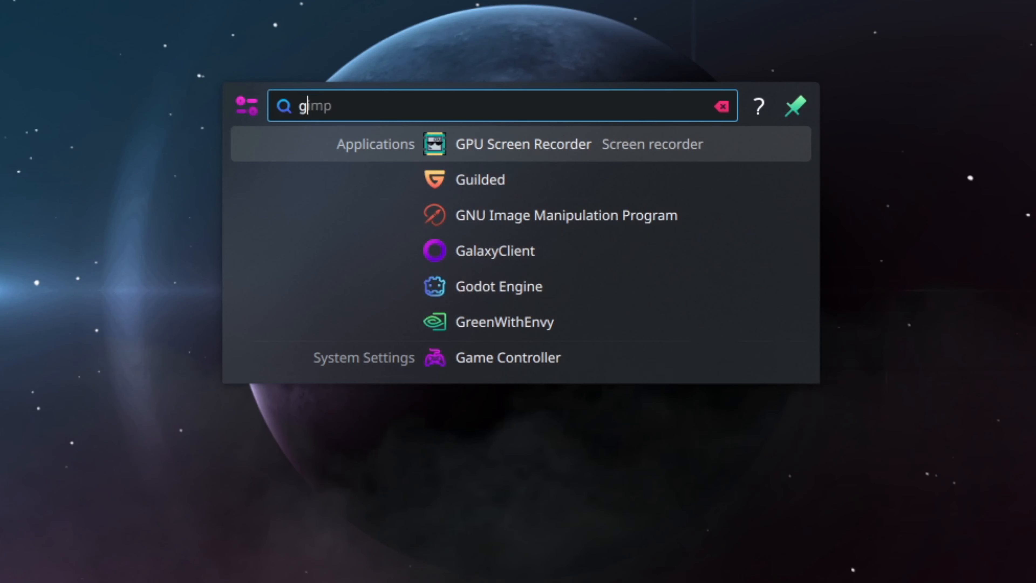
Launch GIMP from the desktop's application search and start creating a new image.
text(imp)
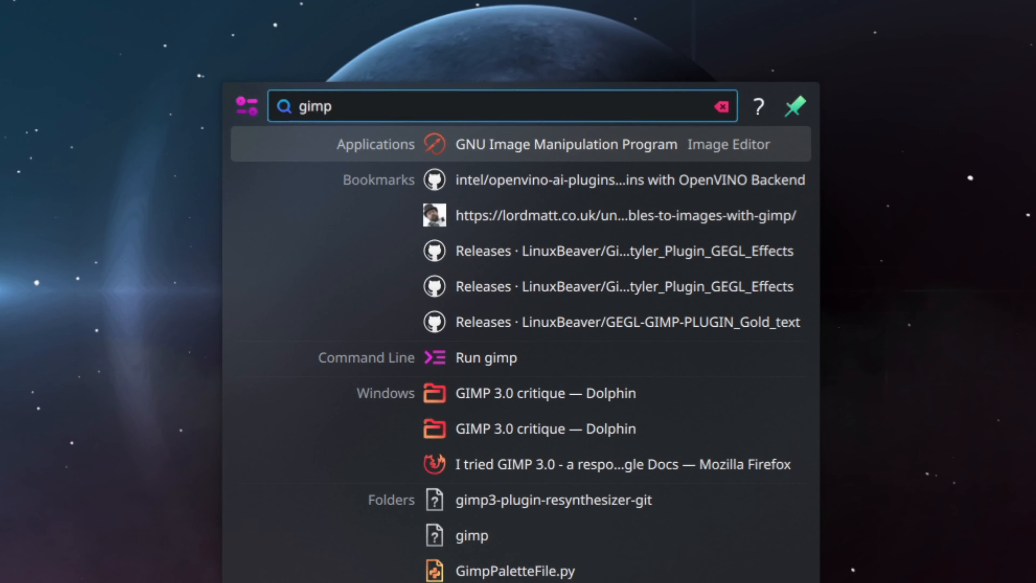
key(Return)
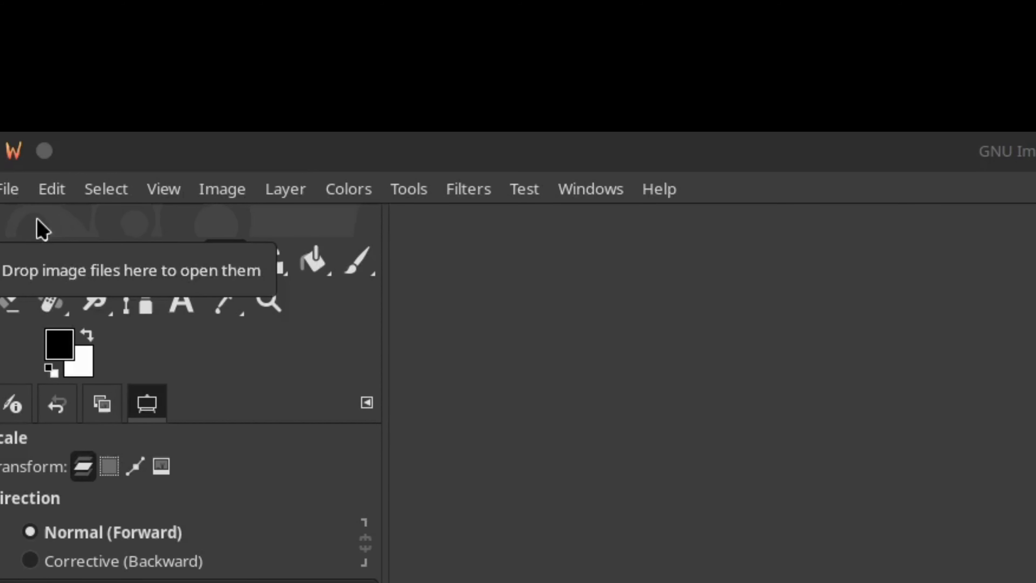
click(7, 192)
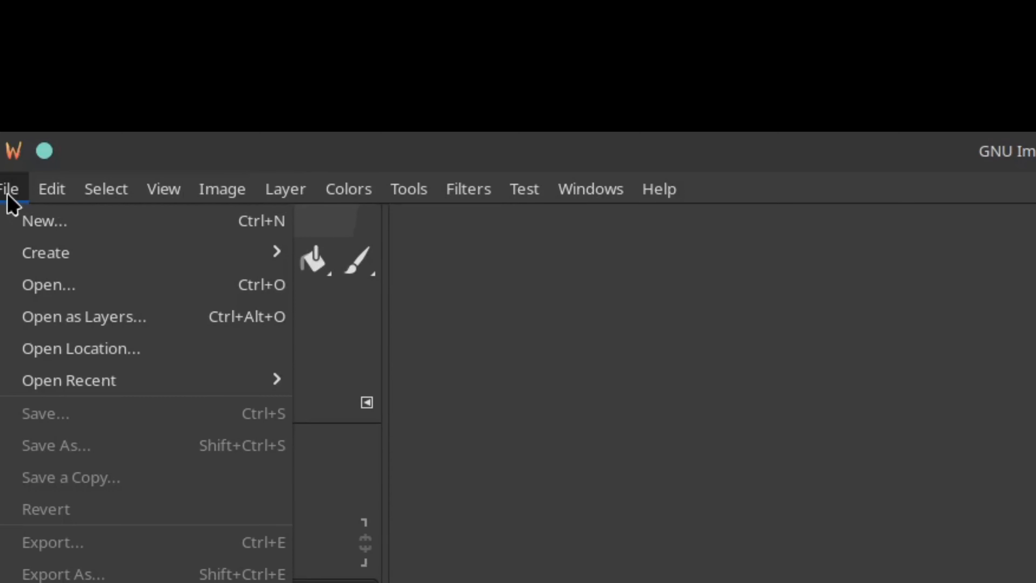
click(45, 222)
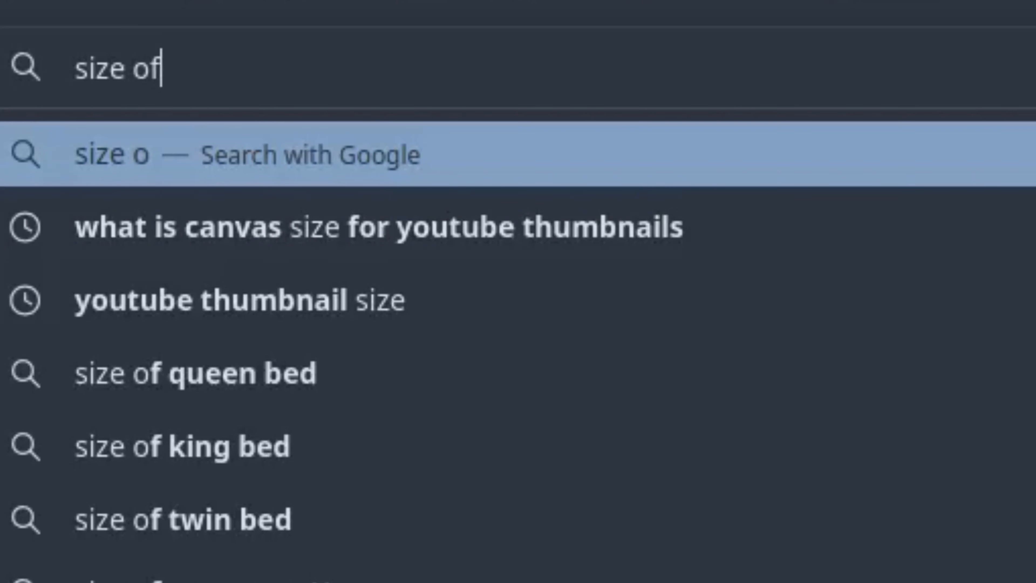
Switch to the web browser and search Google for "size of youtube thumbnail".
text(yo)
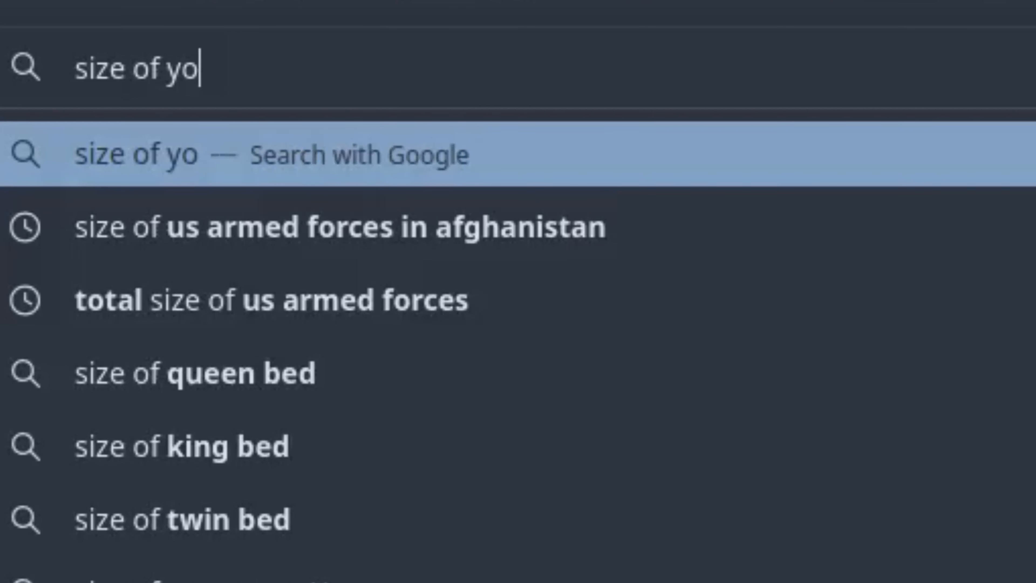
text(utube)
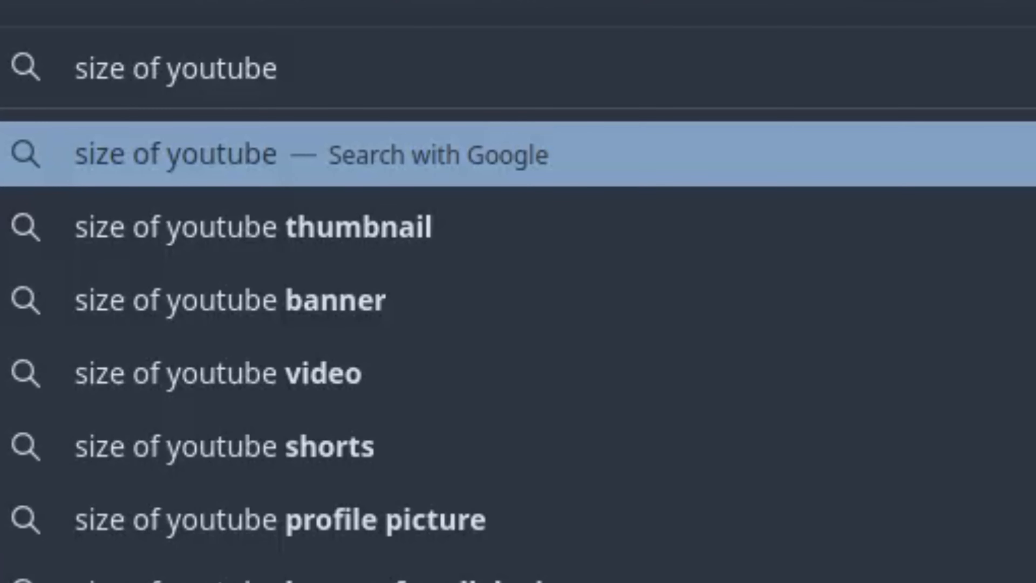
text( thumbn)
key(BackSpace)
text(bna)
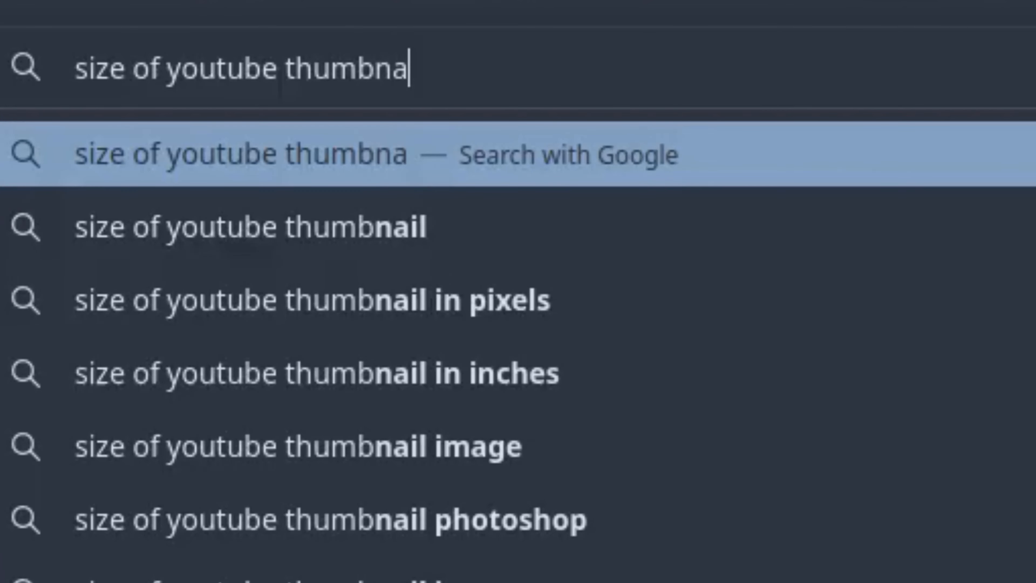
text(il)
key(Return)
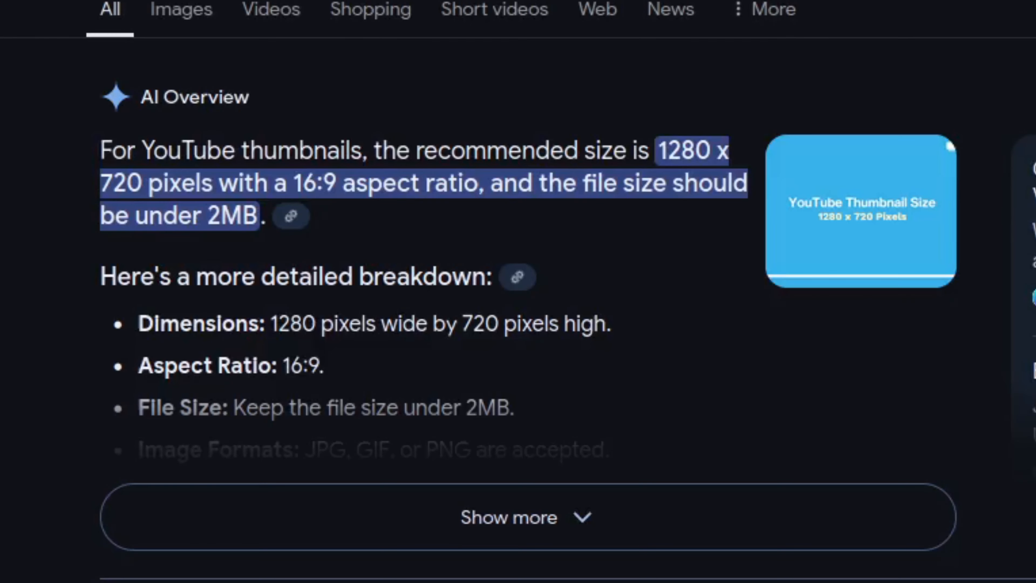
Read the recommended thumbnail dimensions, aspect ratio and file size limit in the AI overview.
drag(658, 152, 713, 151)
click(712, 151)
drag(116, 182, 336, 182)
click(336, 183)
drag(403, 183, 594, 197)
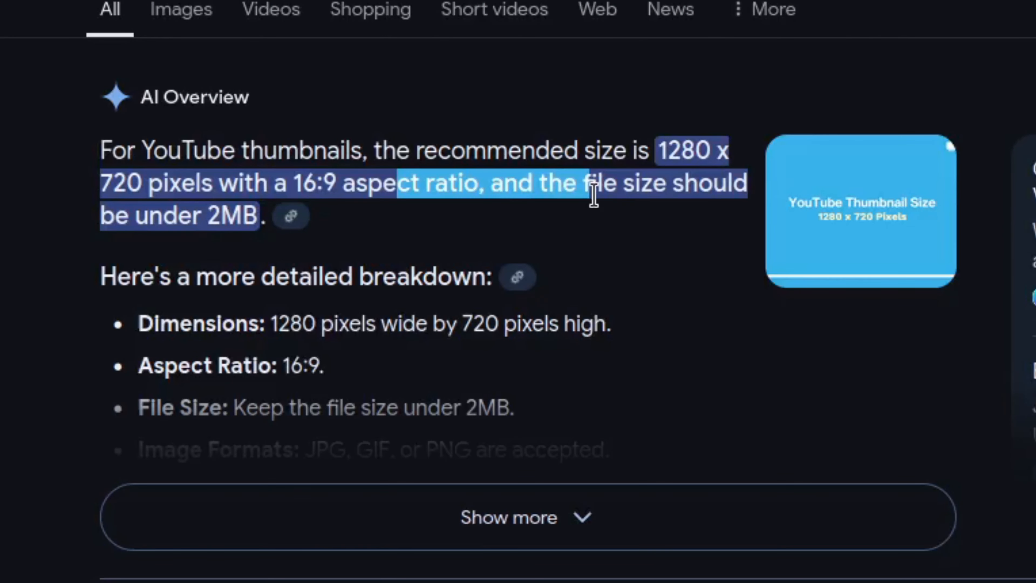
click(594, 196)
drag(127, 216, 255, 217)
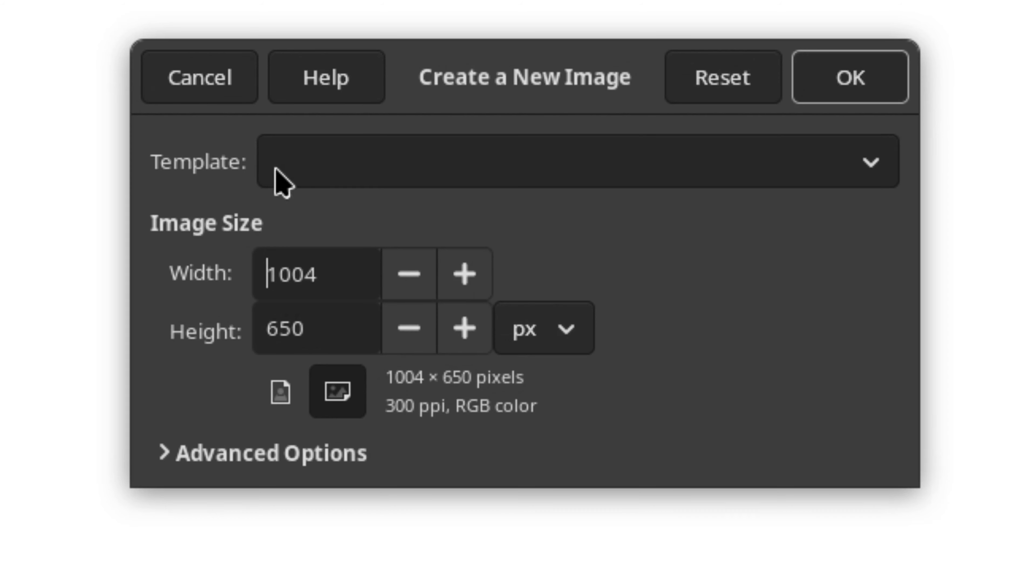
Switch to GIMP's new image settings and create an image 1280 px wide and 720 px high.
text(1)
click(312, 277)
double_click(311, 277)
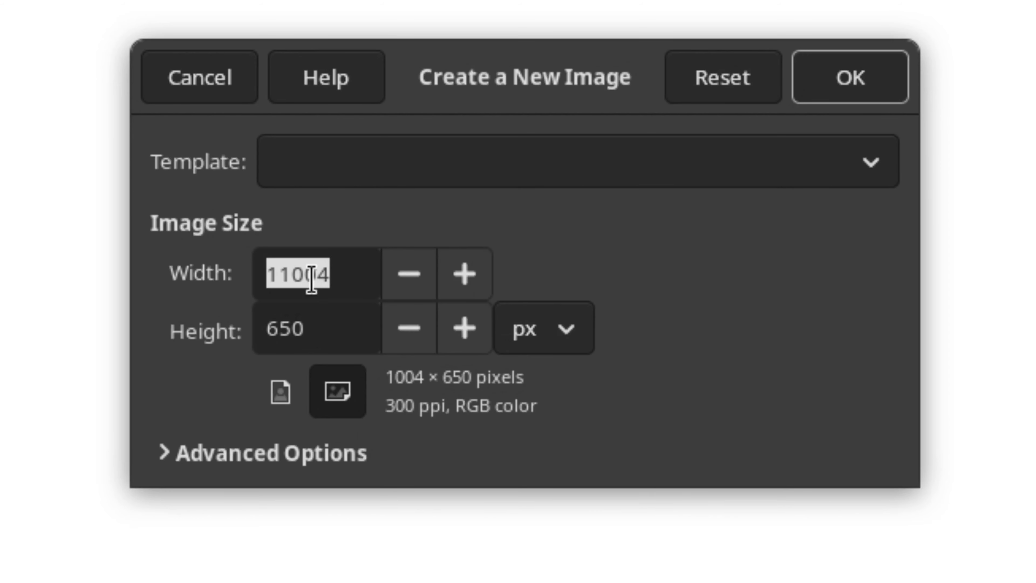
text(1280)
key(Tab)
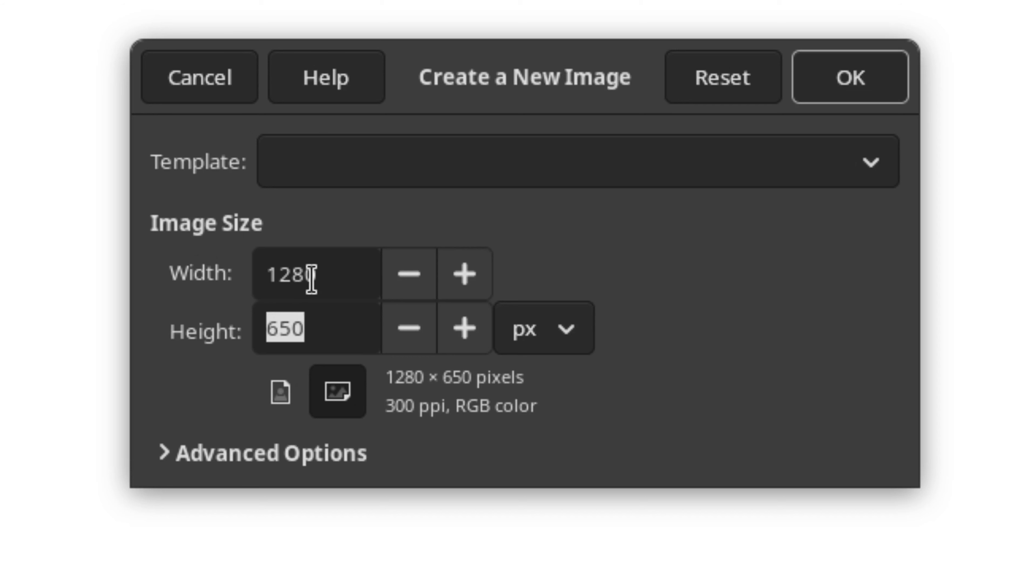
text(720)
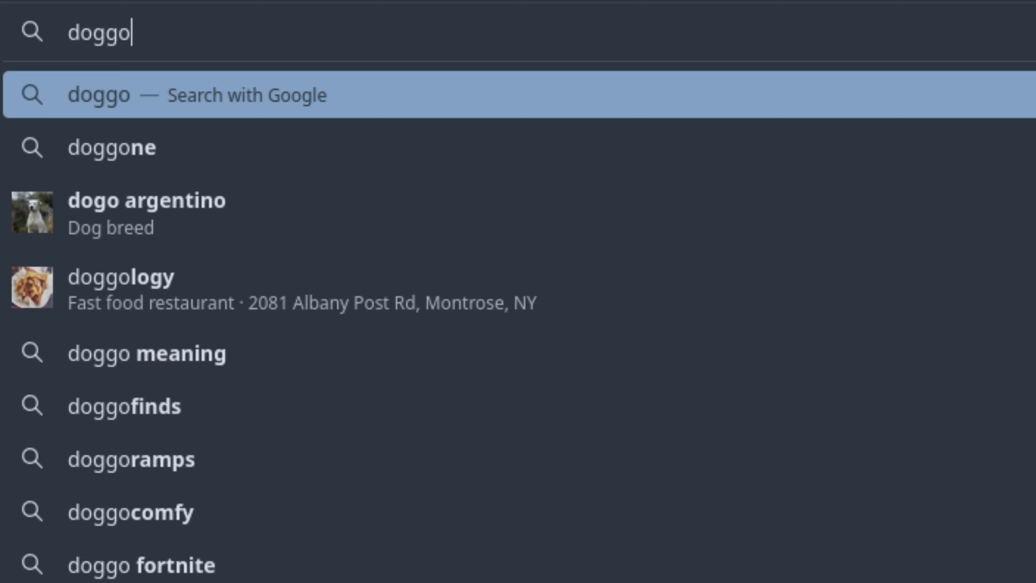
key(Return)
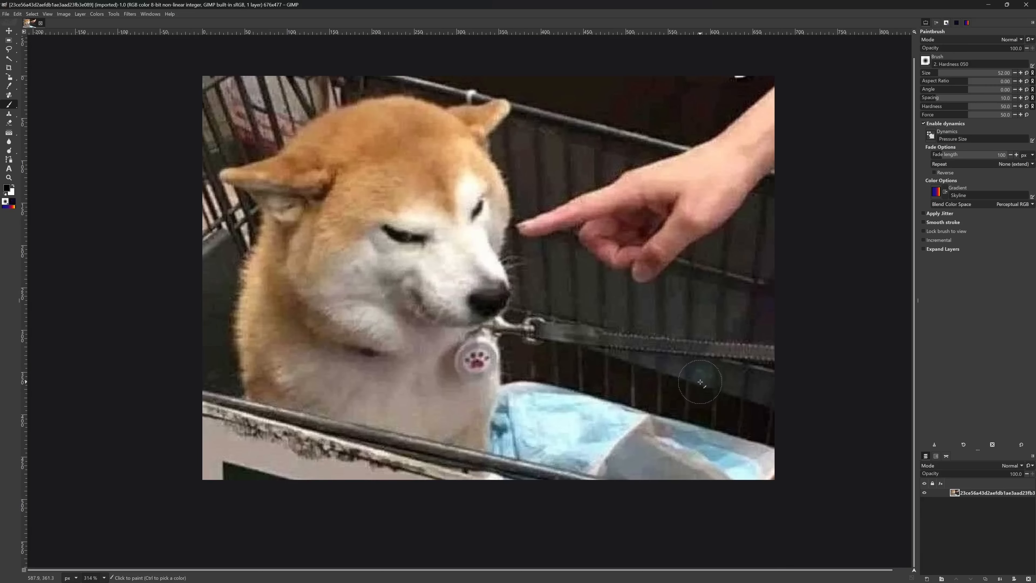
Look through the image results for "doggo being punished with finger" and replace the search query with "doge".
scroll(700, 381, down, 2)
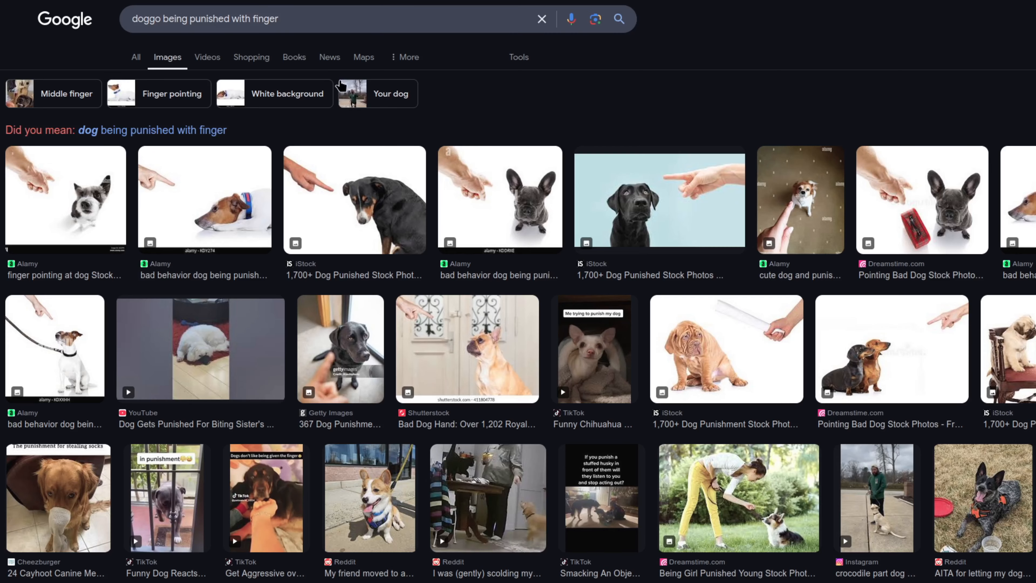
scroll(463, 118, down, 6)
scroll(463, 118, down, 10)
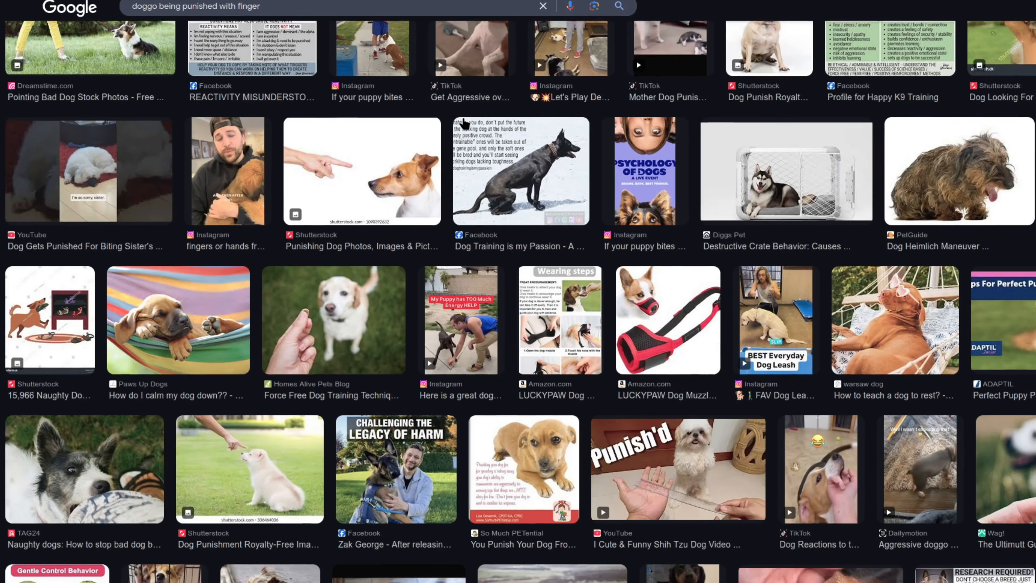
scroll(463, 123, up, 15)
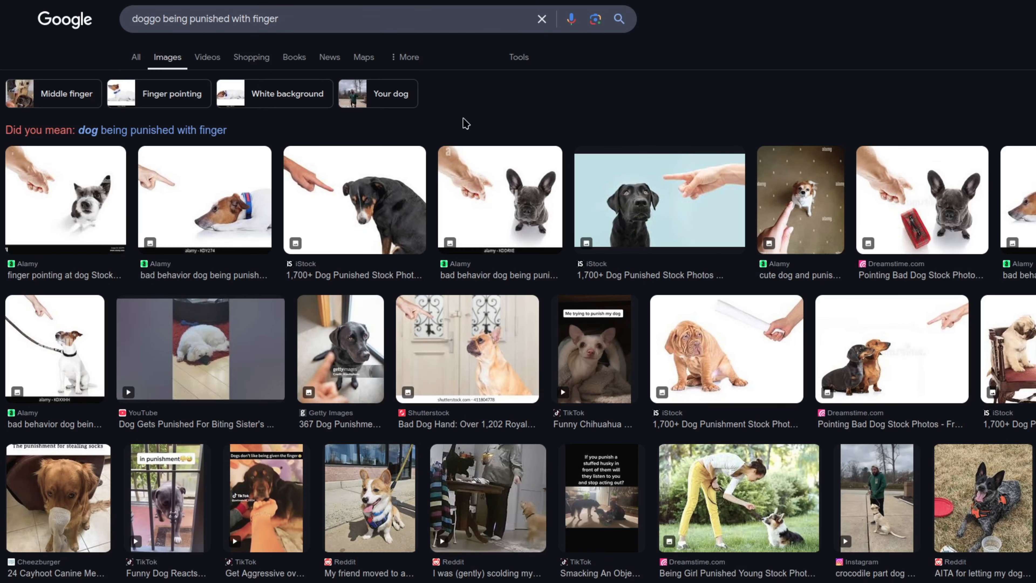
triple_click(294, 18)
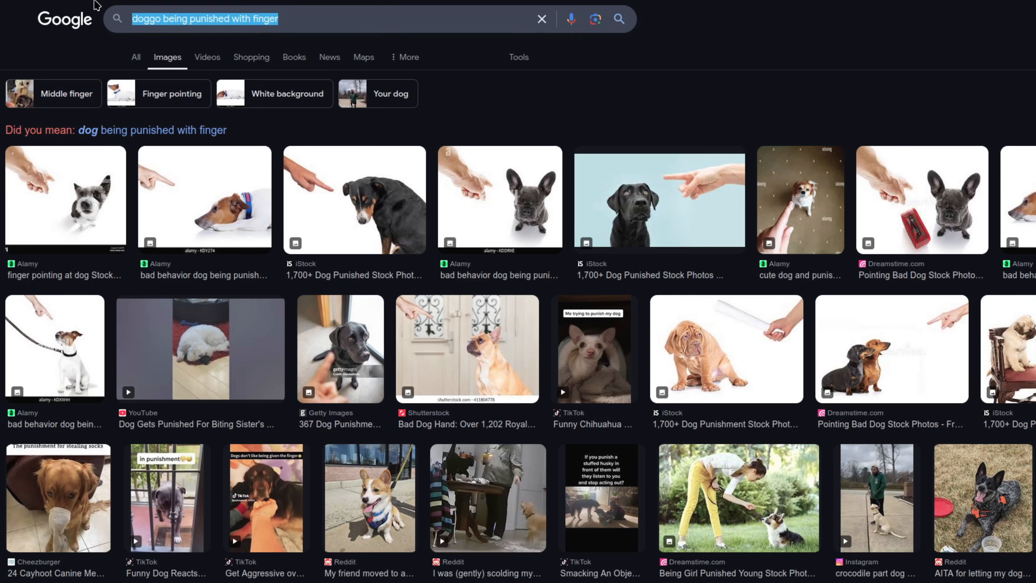
text(doge)
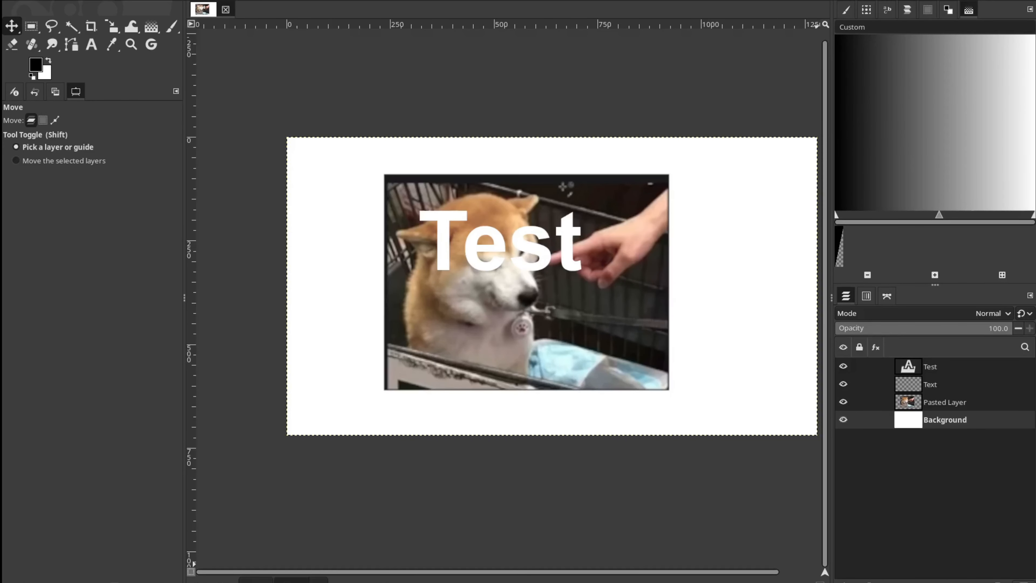
Switch to the GIMP image with the dog photo and delete its Background layer.
click(1024, 582)
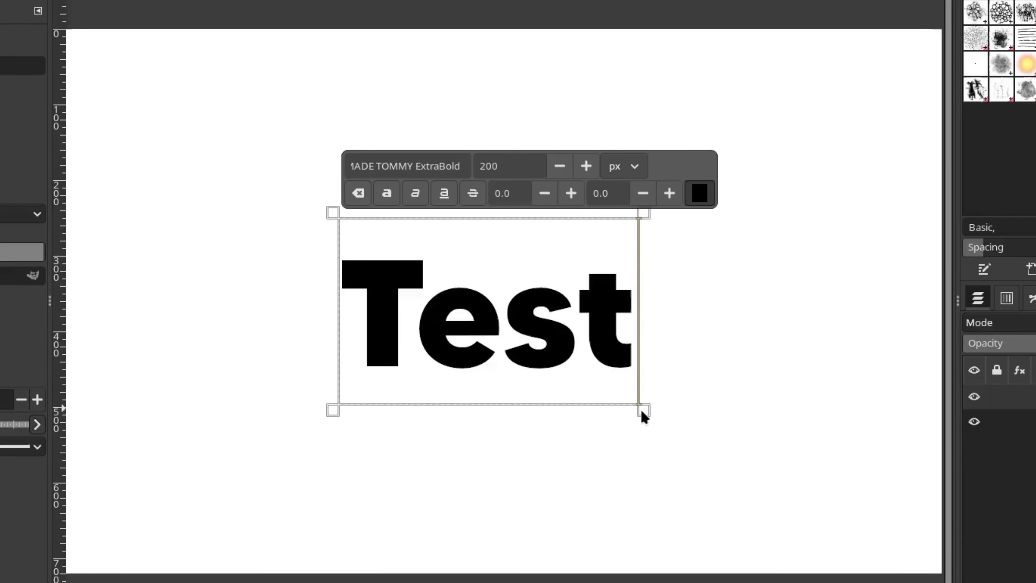
Enlarge the "Test" text box down and to the right beyond its text, and select the letters inside it.
drag(645, 419, 789, 439)
key(shift+Left)
drag(550, 304, 653, 366)
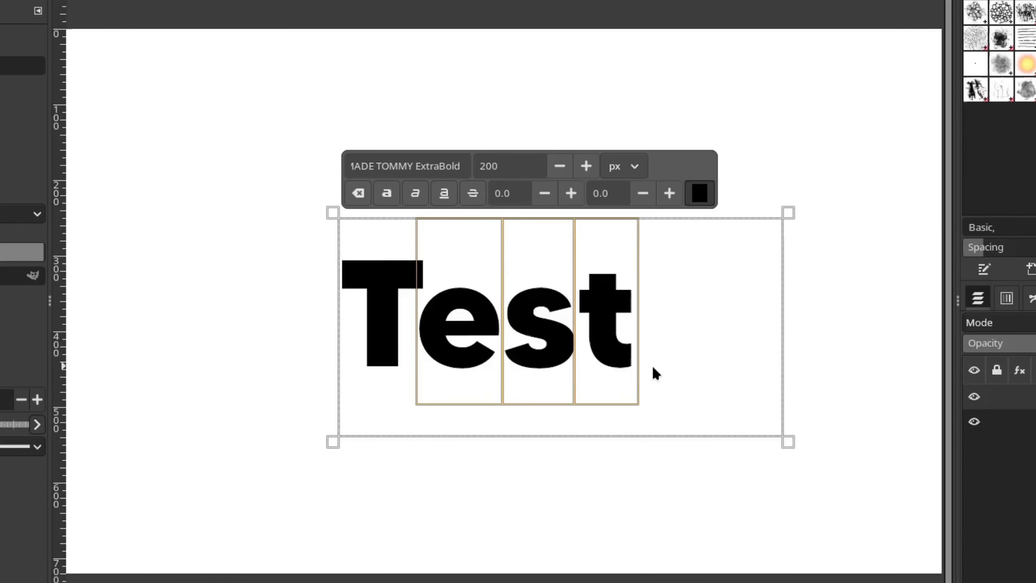
drag(366, 305, 610, 362)
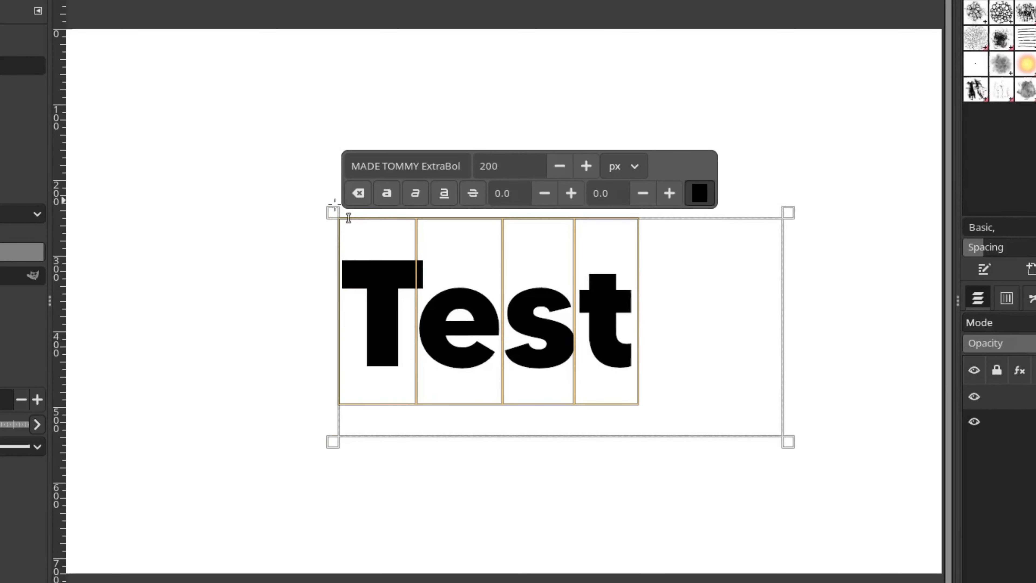
Extend the "Test" text box up and to the left, pull its lower-right corner inward, and try selecting the text again.
drag(348, 218, 280, 169)
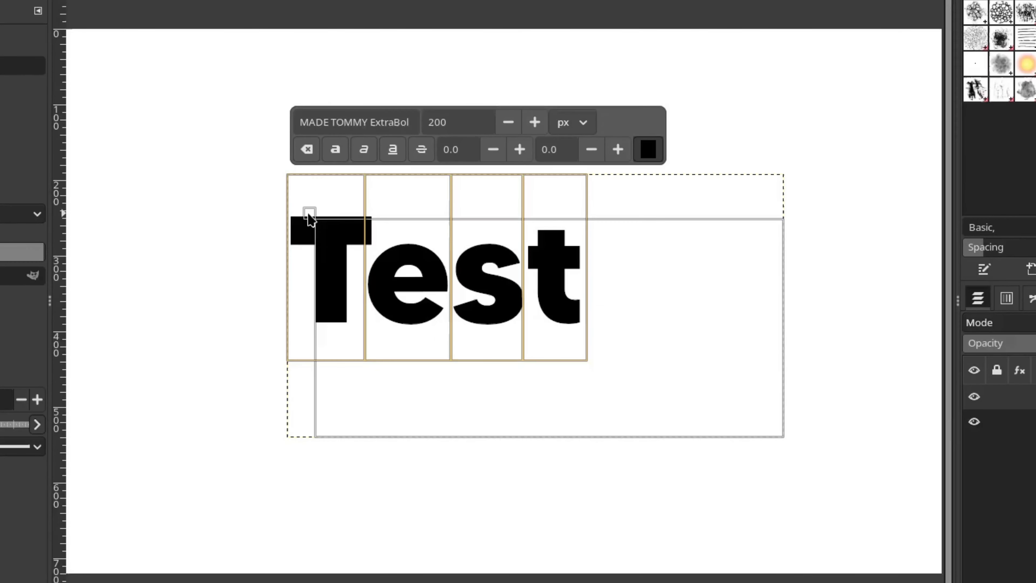
drag(308, 214, 309, 214)
drag(309, 214, 250, 165)
drag(787, 451, 710, 386)
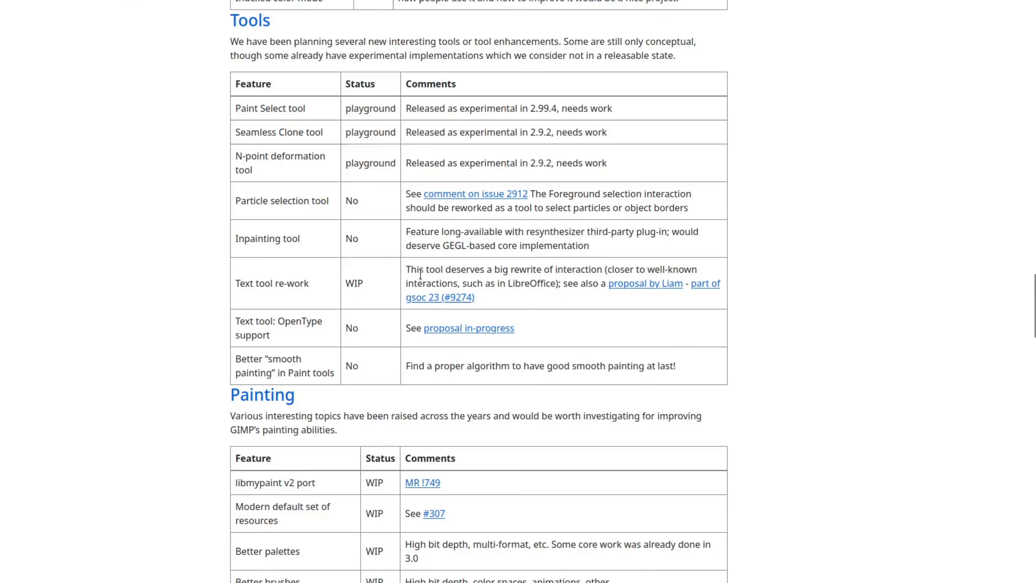
drag(406, 270, 698, 274)
click(598, 286)
Switch to the GIMP roadmap page, read the Text tool re-work comments and Liam's linked on-canvas text editing proposal, and return to the roadmap.
drag(409, 277, 612, 285)
click(610, 286)
click(632, 285)
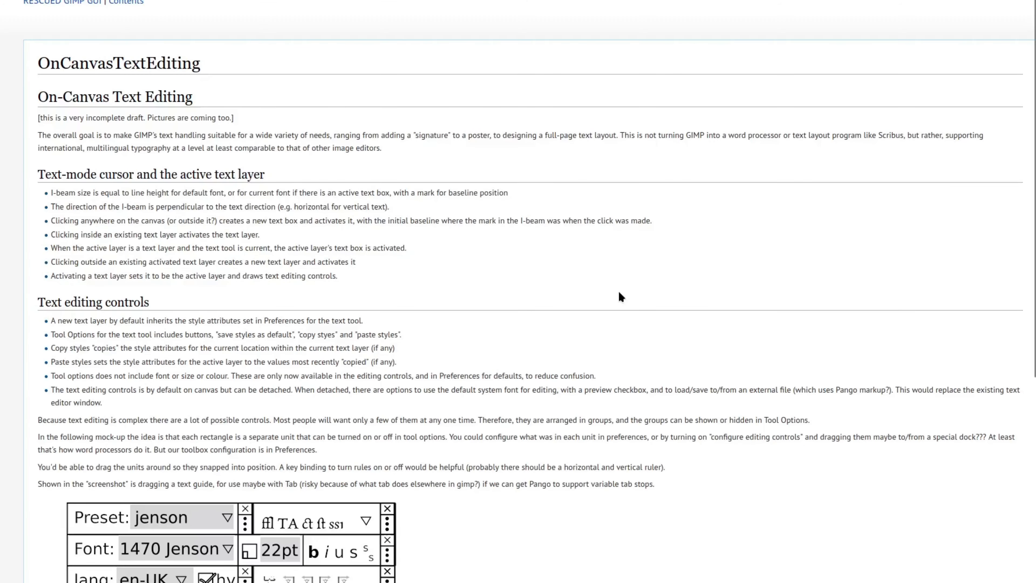
scroll(618, 289, down, 7)
scroll(618, 301, up, 4)
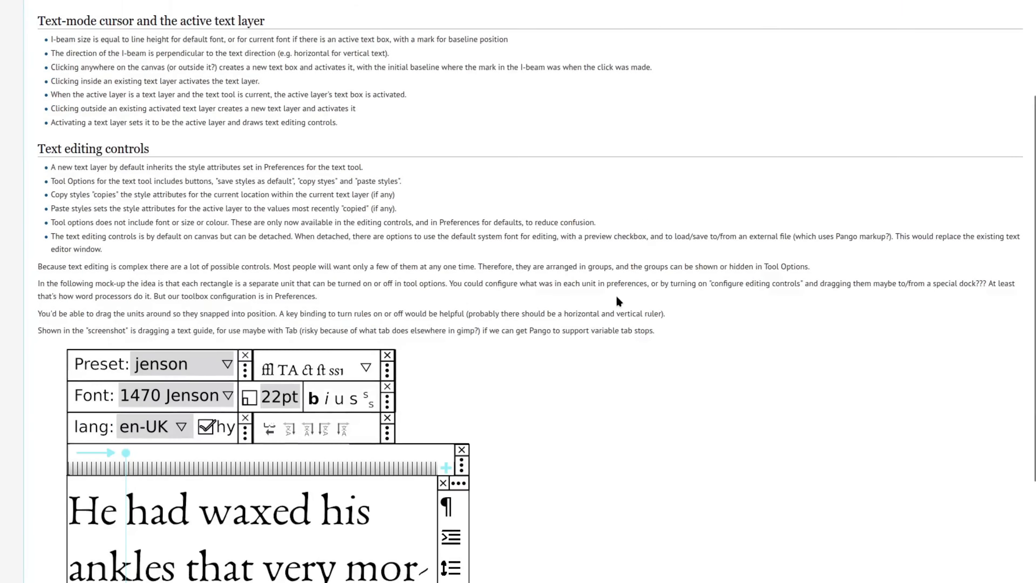
key(alt+Left)
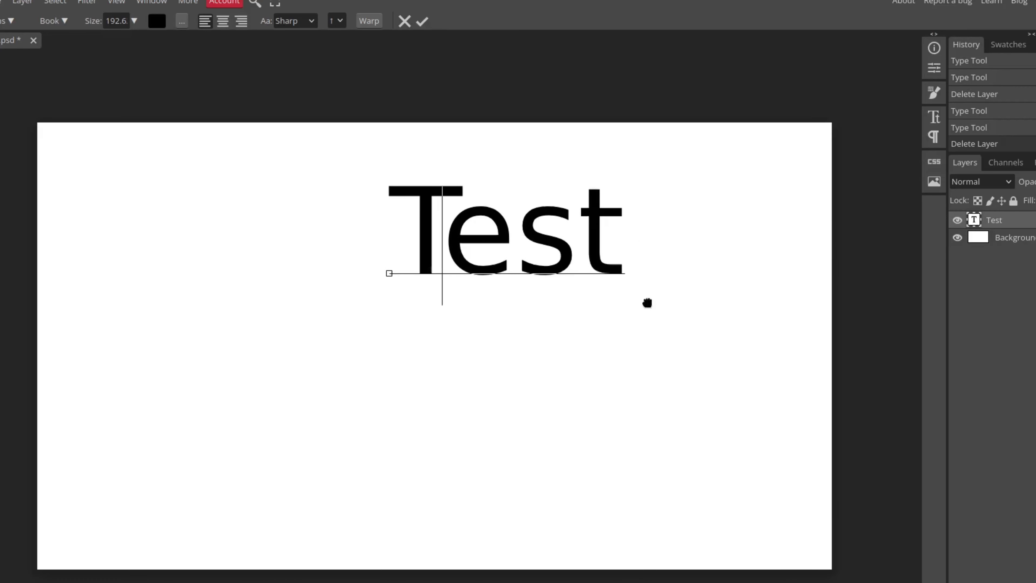
Switch to Photopea, scale the "Test" text to a height of about 318 px, and stretch it wider to about 690 px.
drag(648, 301, 647, 443)
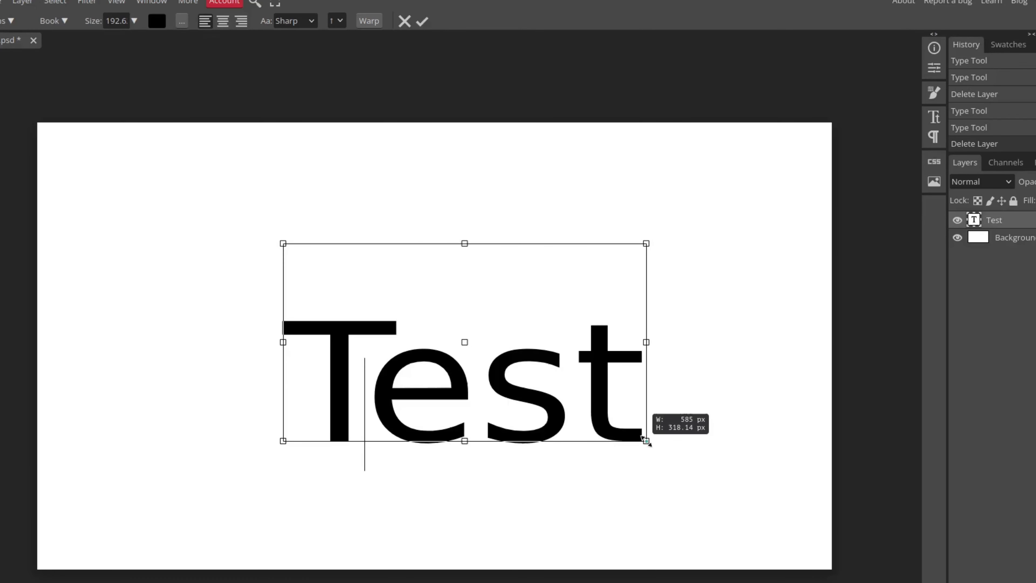
drag(649, 337, 729, 343)
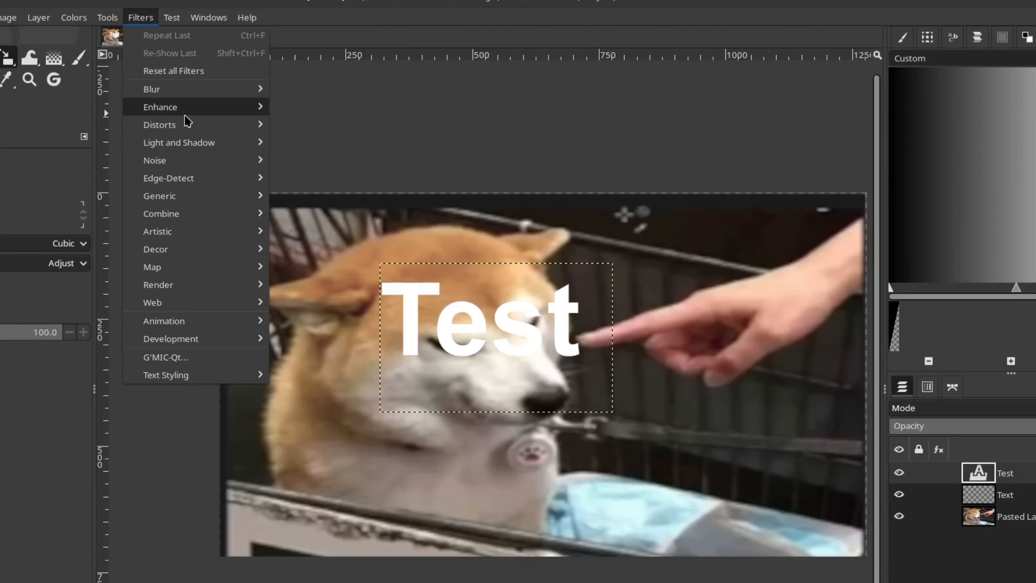
Switch to GIMP, open the Drop Shadow filter on the "Test" text layer, and raise its blur radius to about 173.
mouse_move(198, 107)
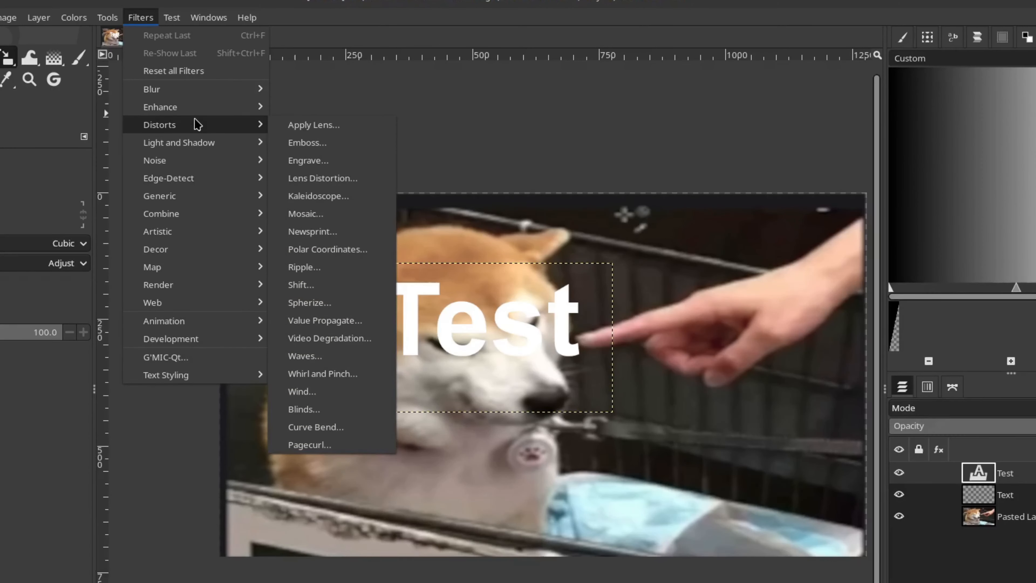
mouse_move(196, 141)
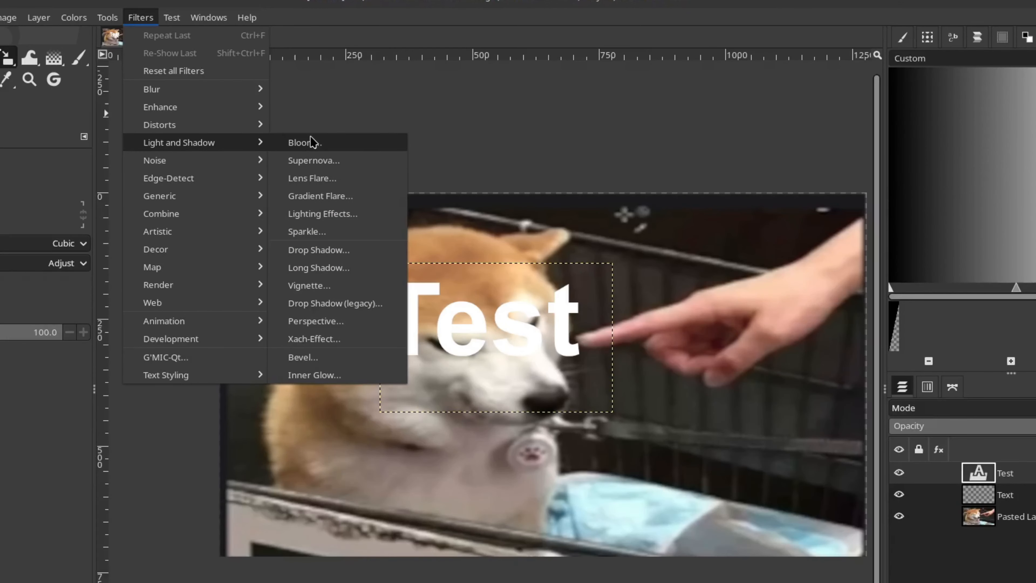
click(331, 250)
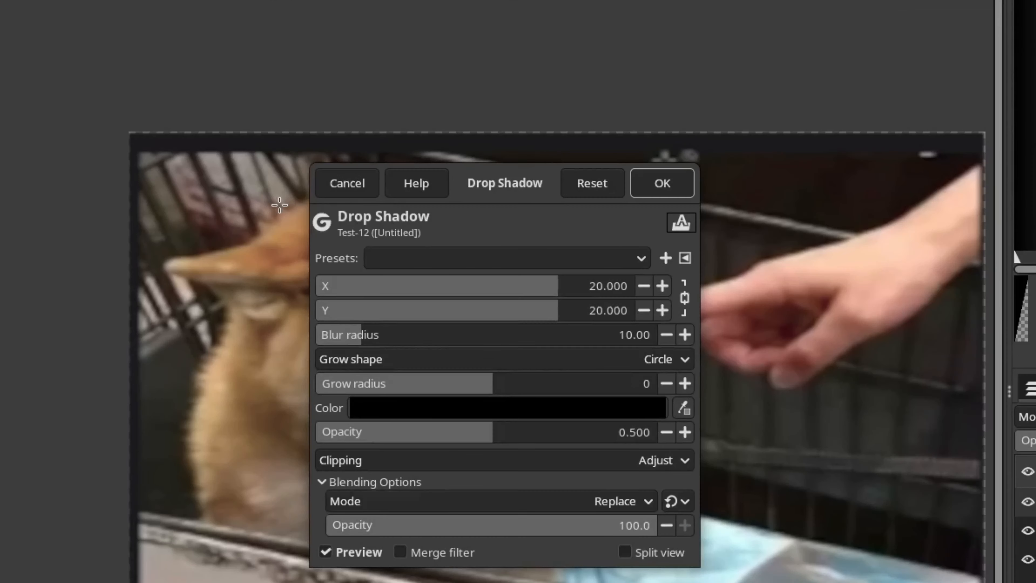
drag(490, 176, 901, 64)
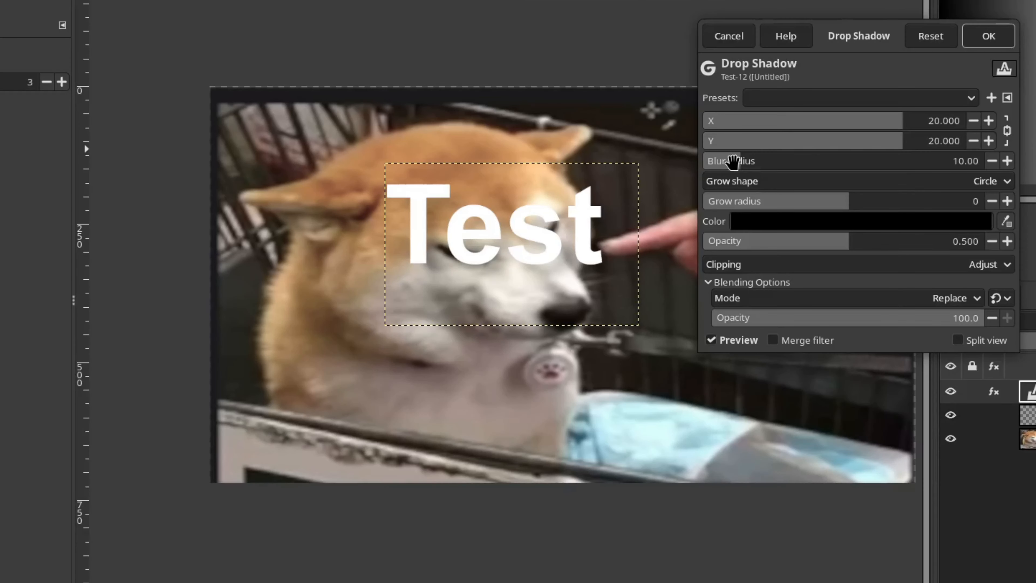
drag(697, 258, 730, 263)
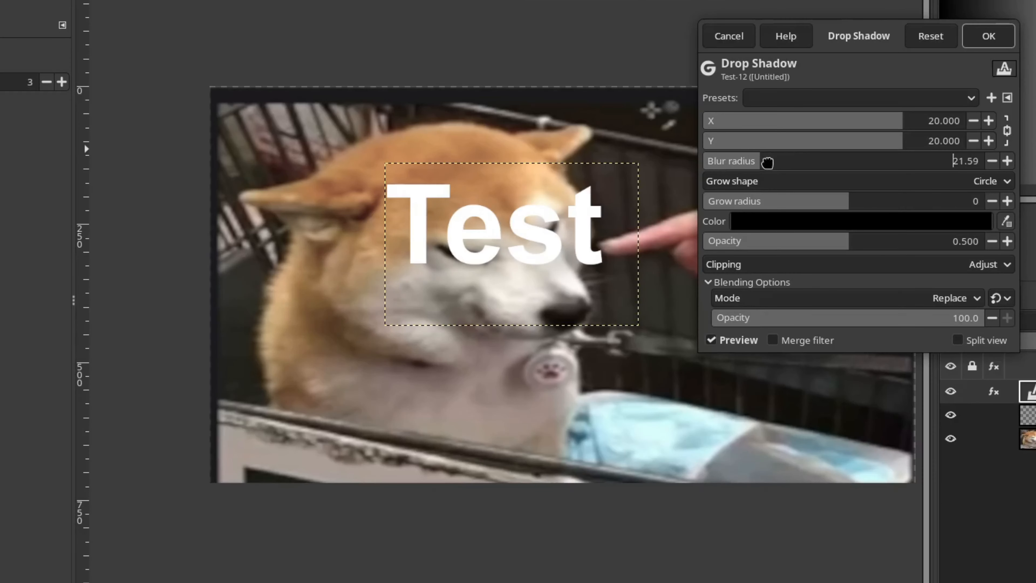
drag(767, 163, 857, 162)
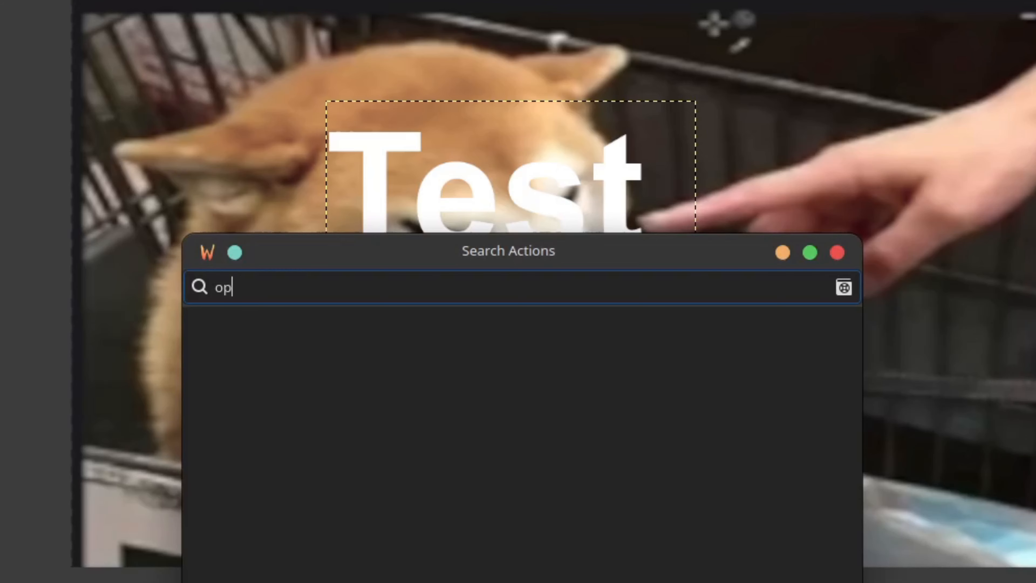
Search the actions for "gegl effe" to open GEGL Styles on the "Test" text layer, and enable its outline.
key(BackSpace)
key(BackSpace)
text(g)
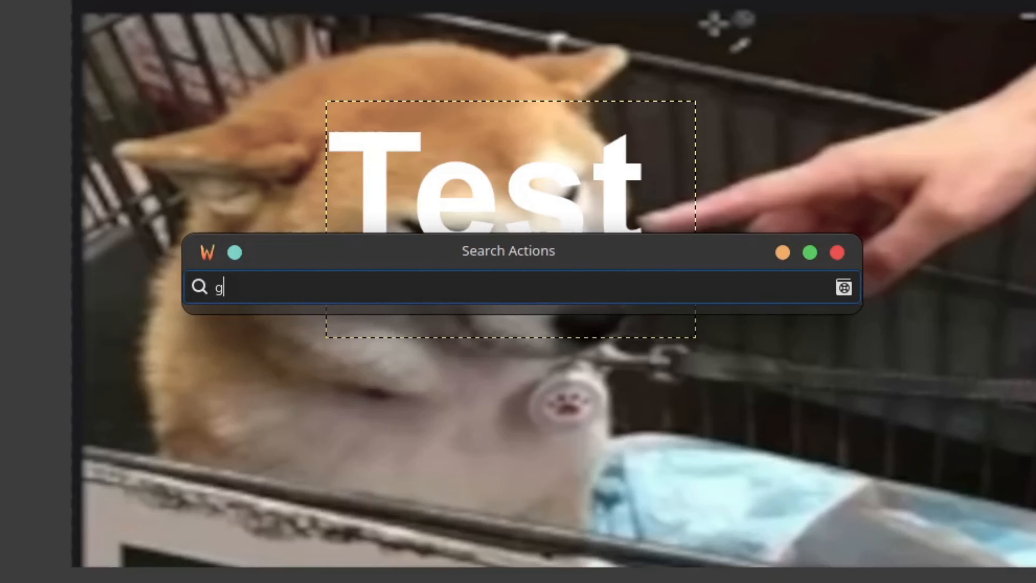
text(egl)
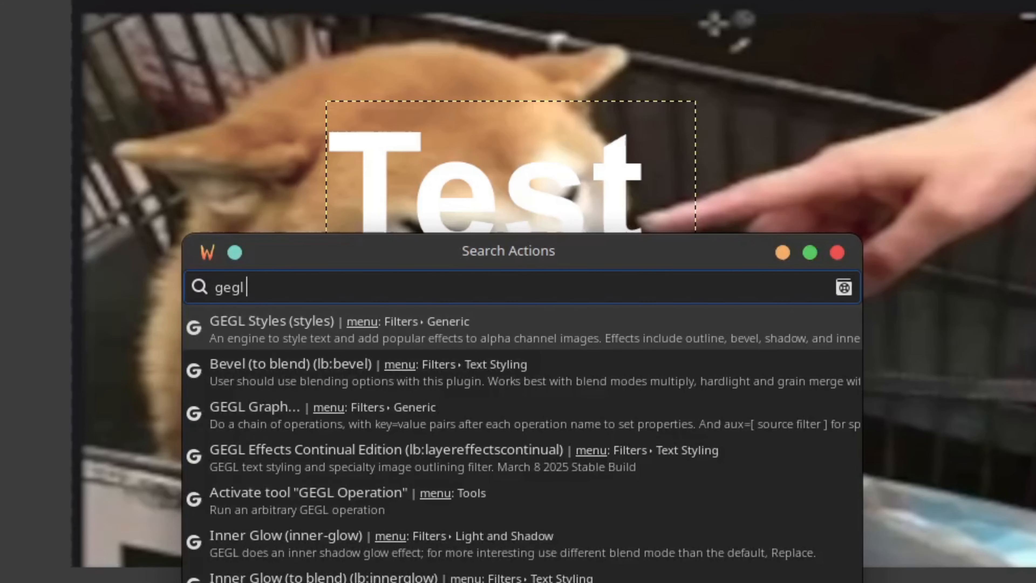
text( effe)
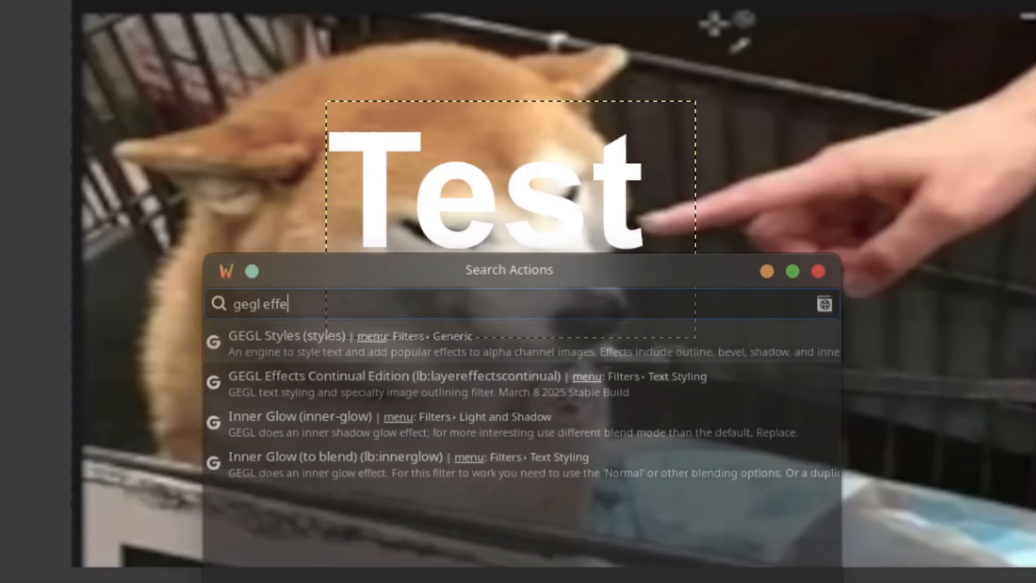
key(Return)
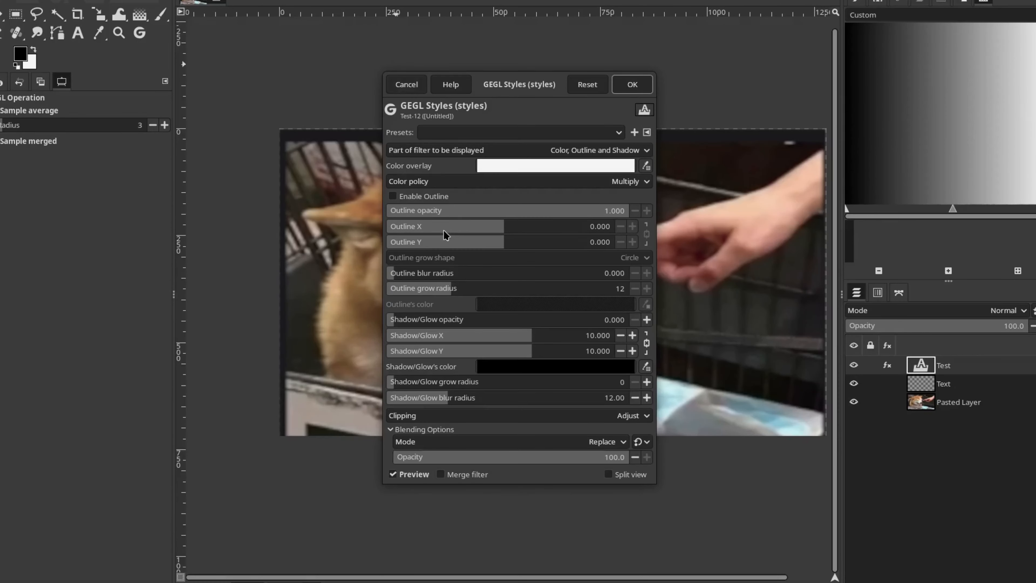
click(433, 196)
drag(532, 79, 849, 39)
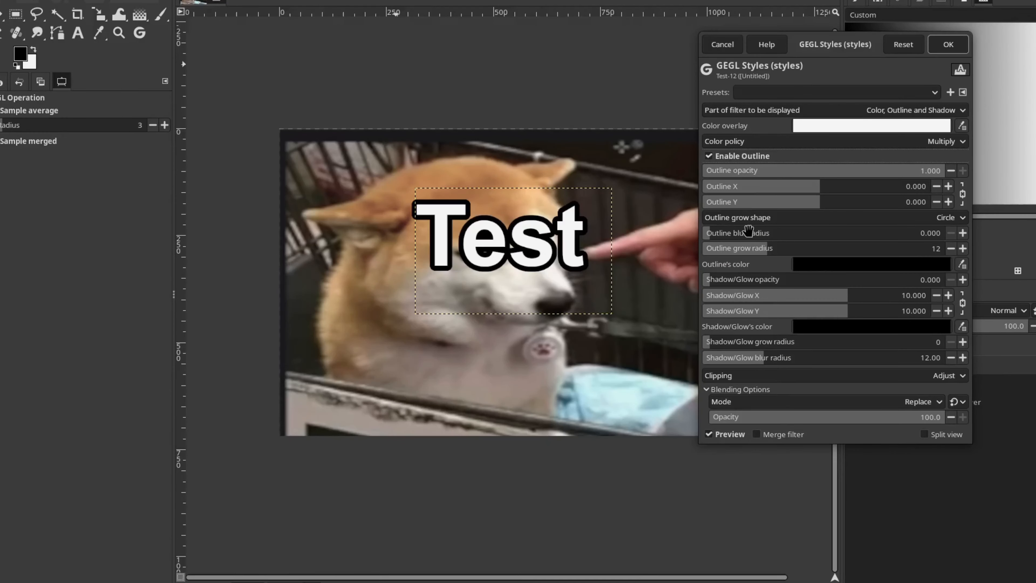
Set the outline's X and Y offset to about 11.96, blur radius to 3 and grow radius to 0, and raise the shadow opacity with a smaller offset.
drag(705, 235, 755, 235)
drag(820, 186, 907, 187)
drag(754, 235, 728, 238)
drag(763, 250, 925, 235)
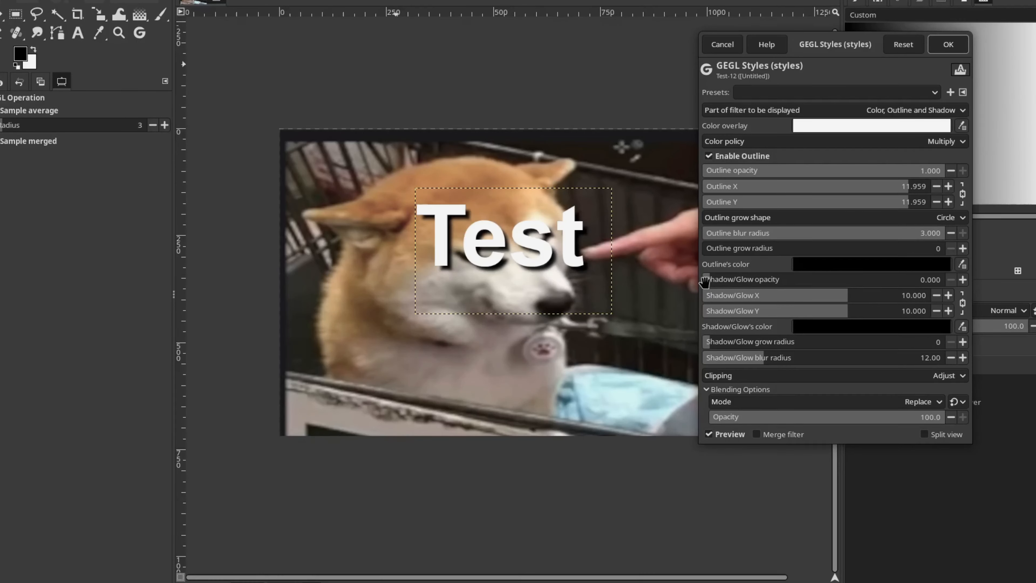
drag(705, 281, 742, 281)
drag(816, 295, 742, 304)
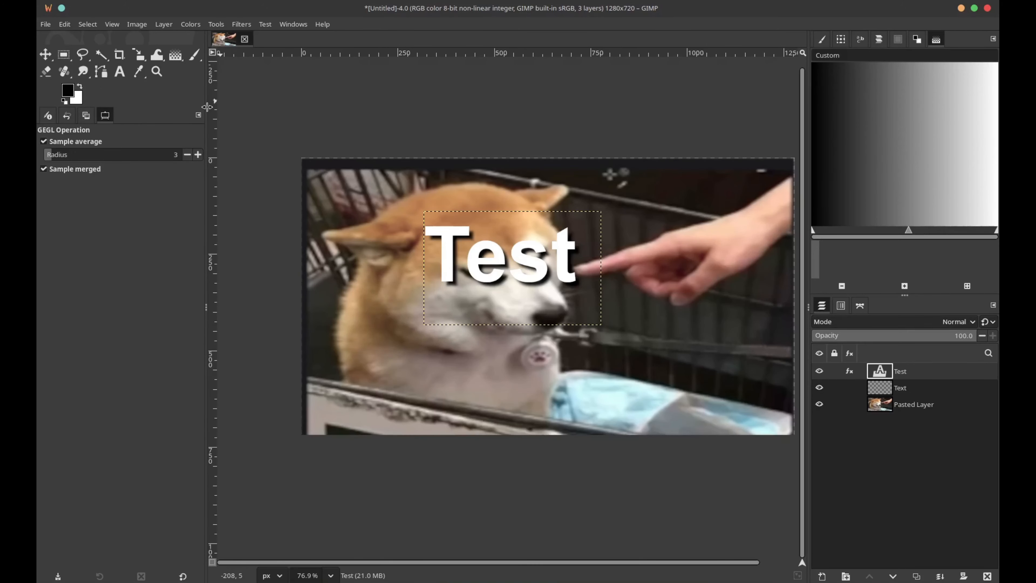
Try to erase the hand side of the dog image on the Pasted Layer with the Eraser enlarged to size 281.
click(923, 408)
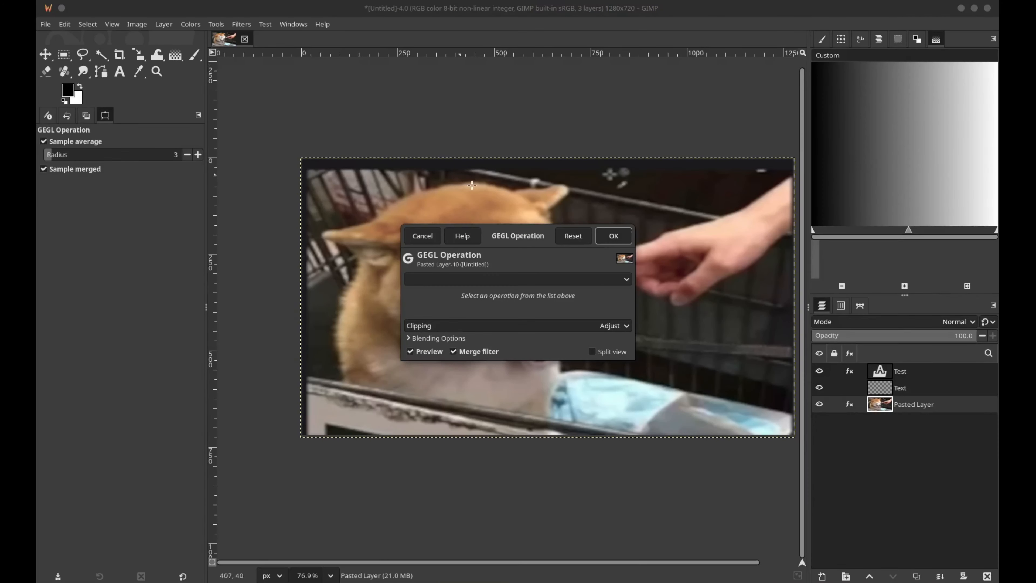
click(422, 236)
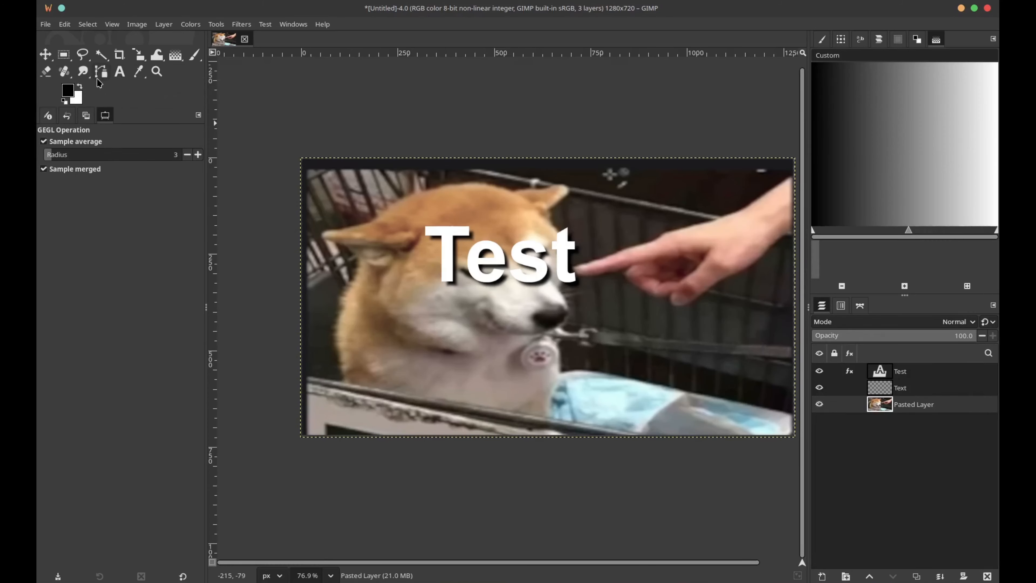
click(47, 73)
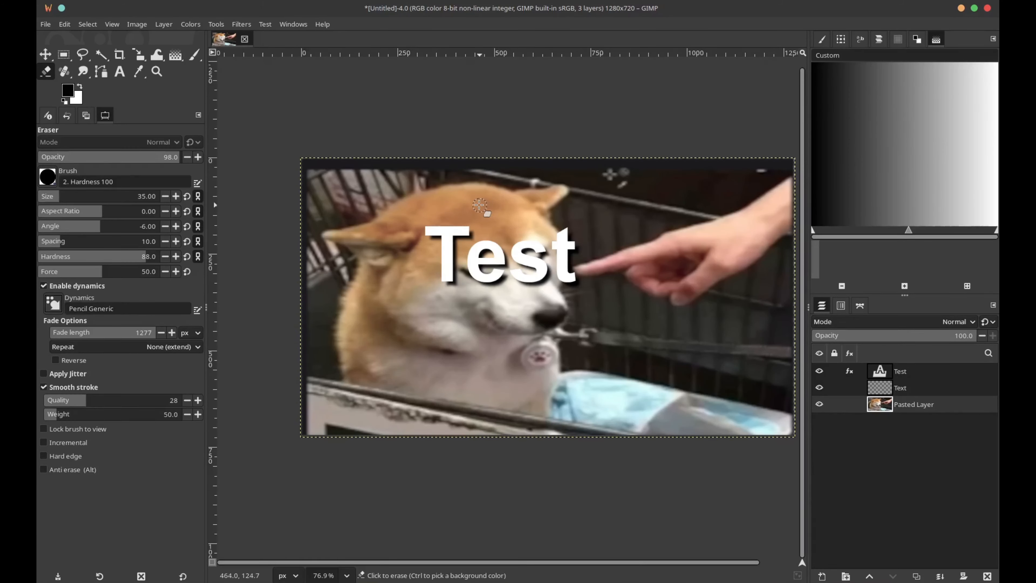
mouse_move(719, 343)
mouse_down()
mouse_move(700, 270)
mouse_move(695, 297)
mouse_up()
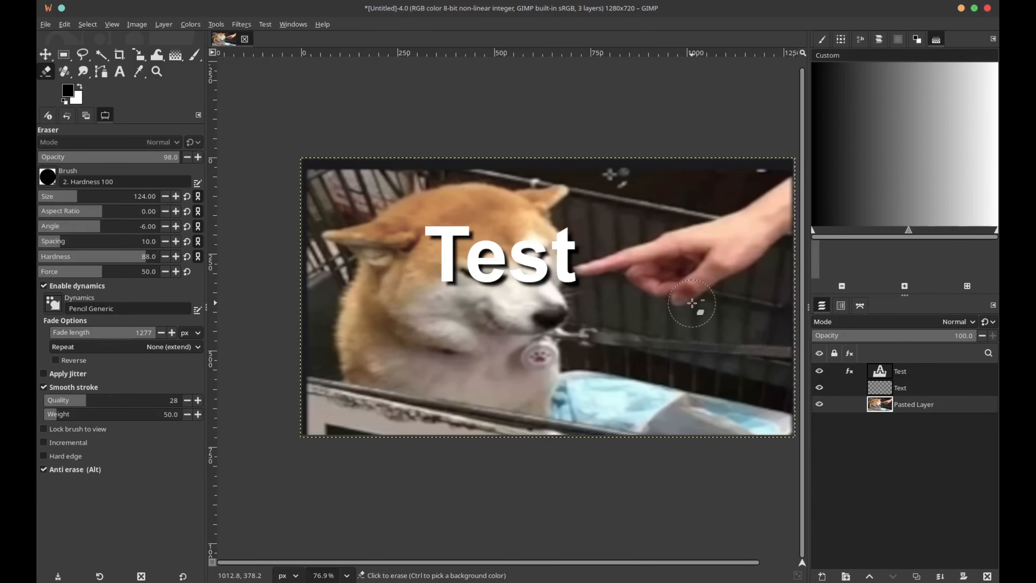
drag(700, 353, 698, 303)
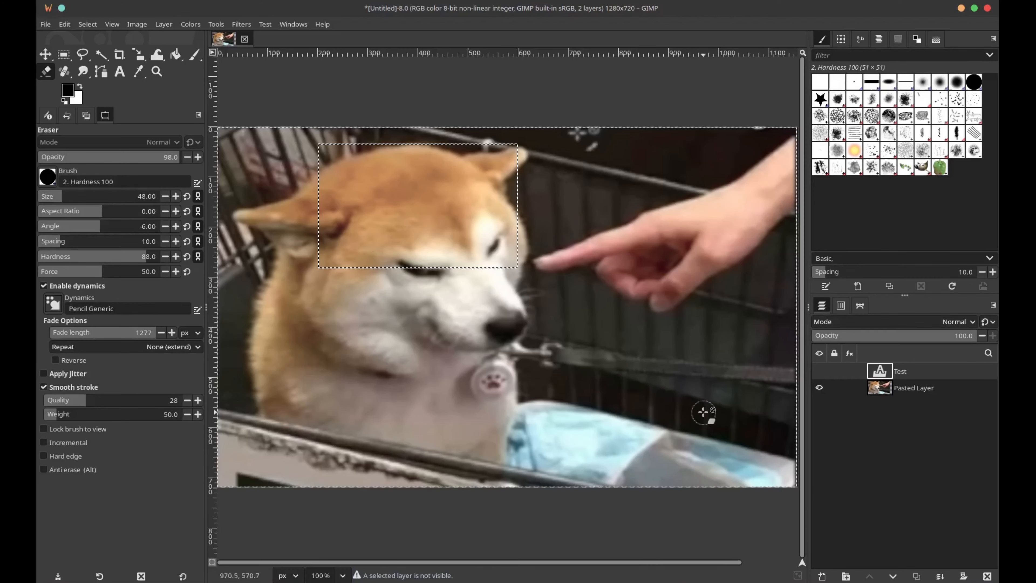
click(699, 409)
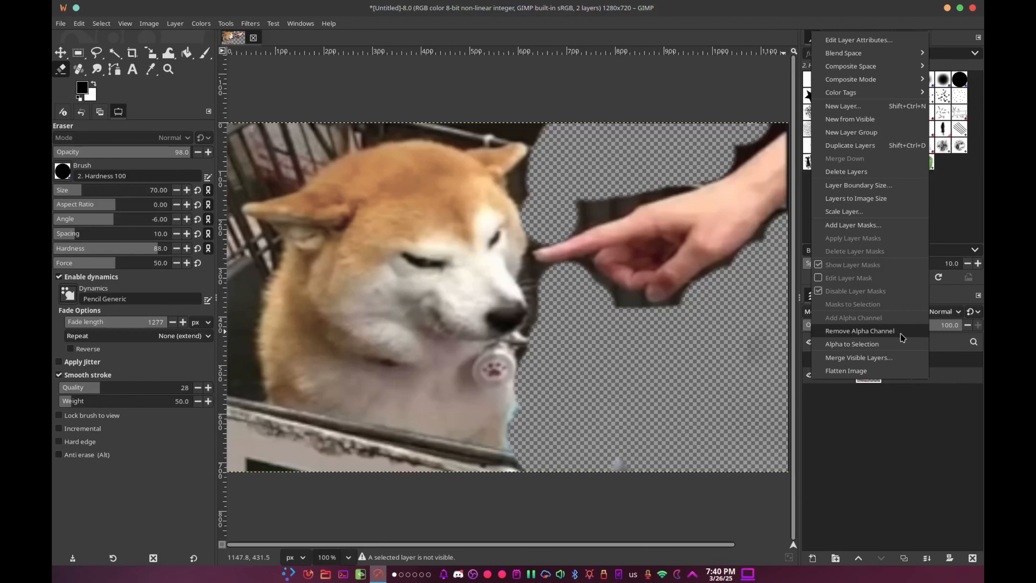
Erase the background around the dog and the pointing hand on the Pasted Layer with the Eraser at size 70 to 78.
click(901, 331)
key(ctrl+z)
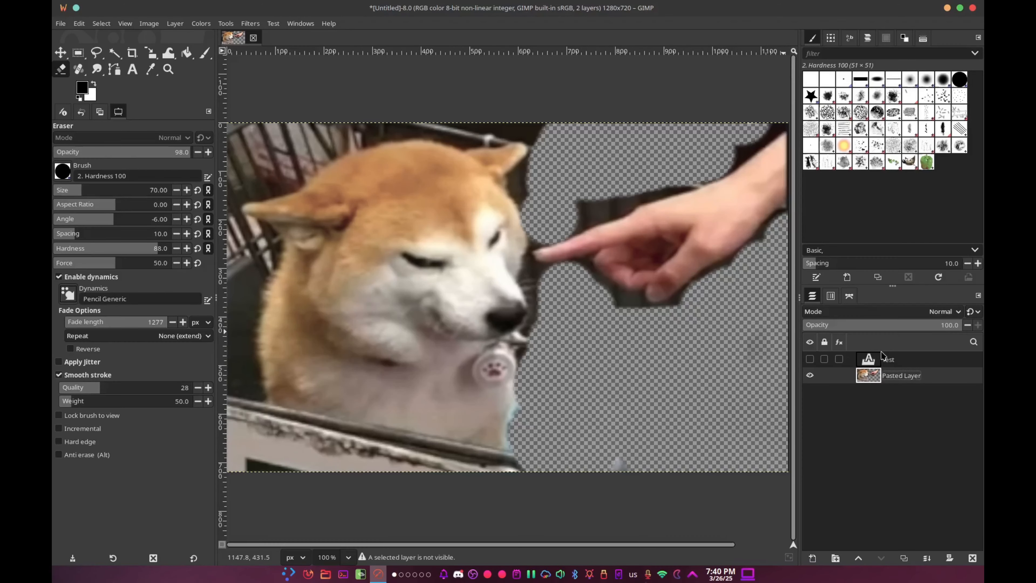
click(58, 54)
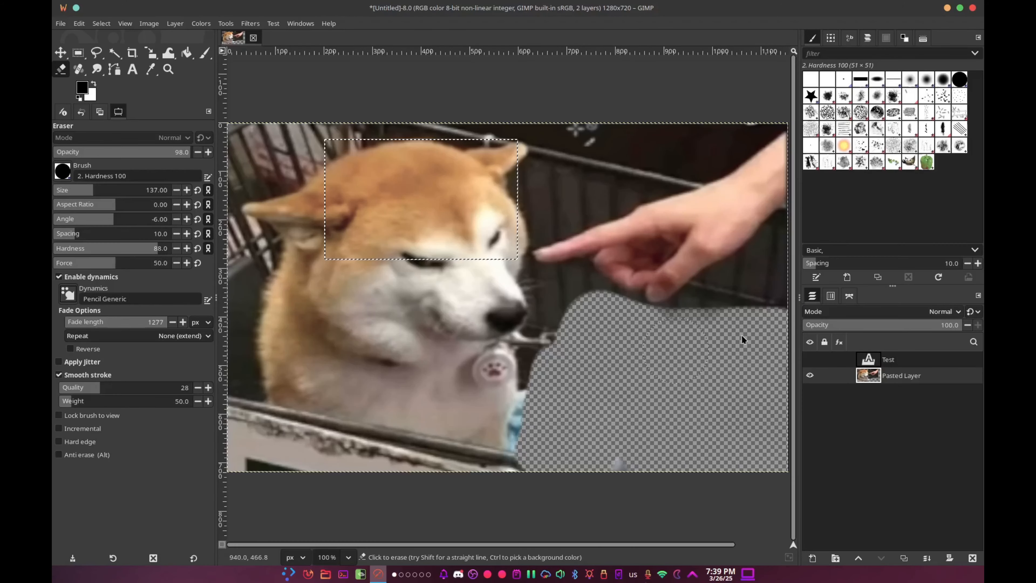
mouse_move(744, 339)
mouse_down()
mouse_move(738, 318)
mouse_move(771, 272)
mouse_move(774, 246)
mouse_up()
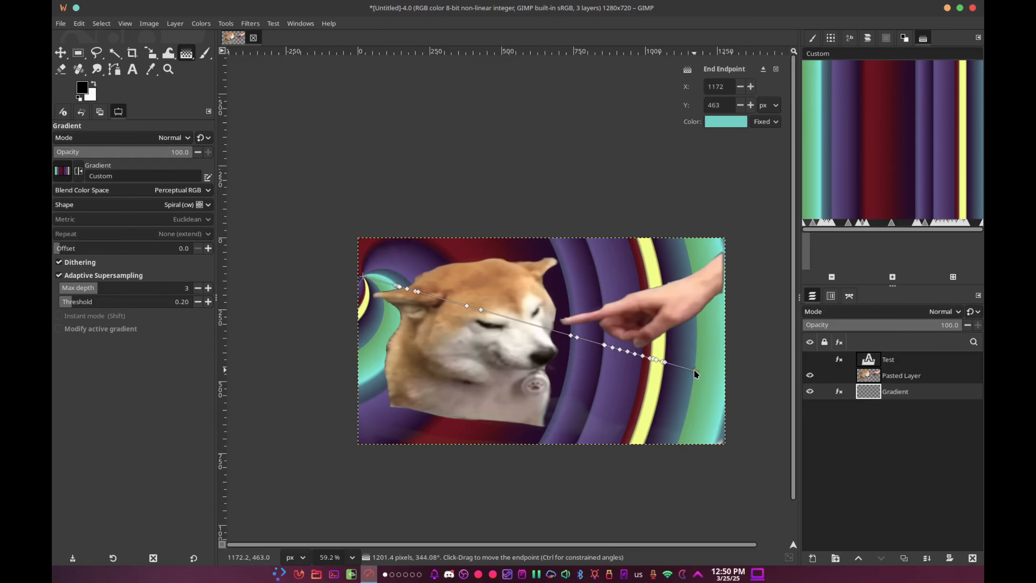
Place the spiral gradient's endpoint at X 1184, Y 462 behind the dog, and use the Move tool on the artwork.
drag(698, 371, 699, 371)
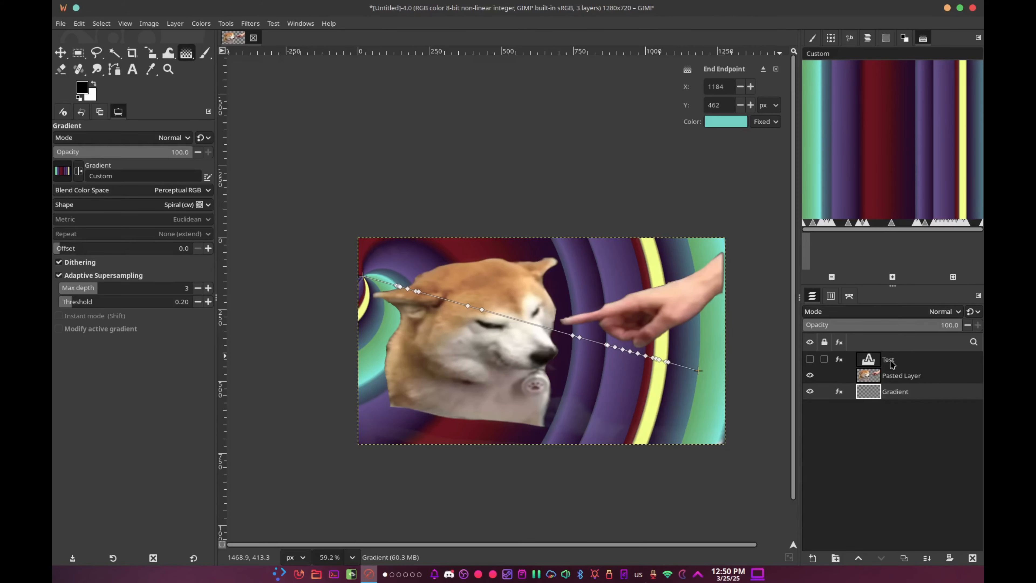
click(60, 52)
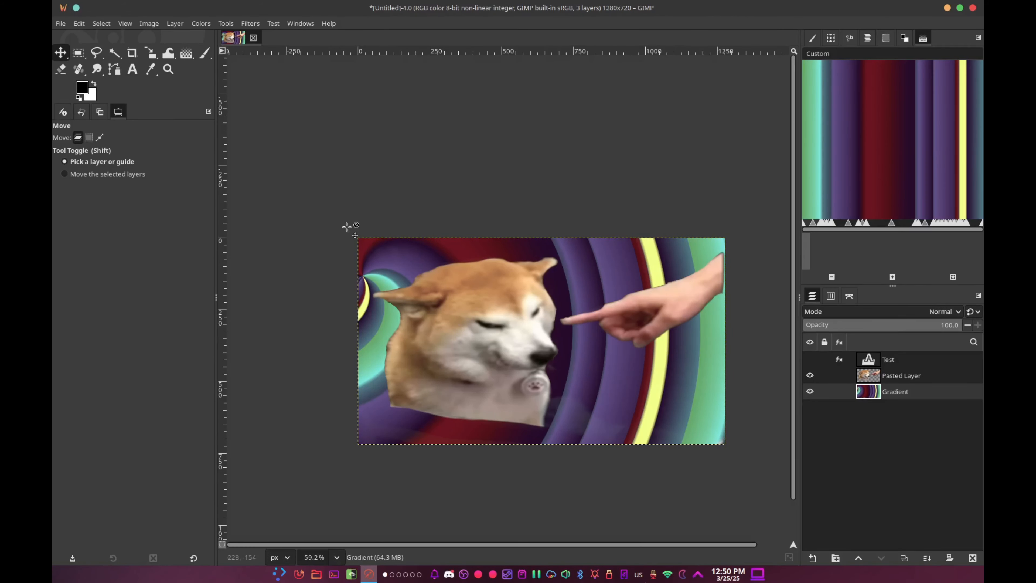
click(448, 349)
mouse_move(448, 346)
mouse_down()
mouse_move(407, 317)
mouse_move(473, 343)
mouse_move(464, 337)
mouse_up()
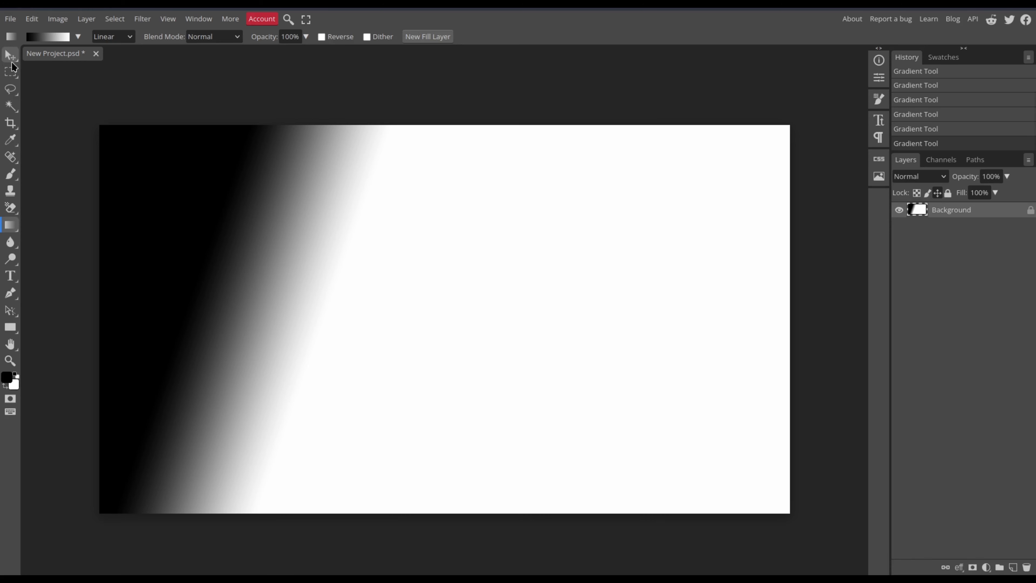
Switch to Photopea and activate the Move tool after the black-to-white linear gradient.
key(v)
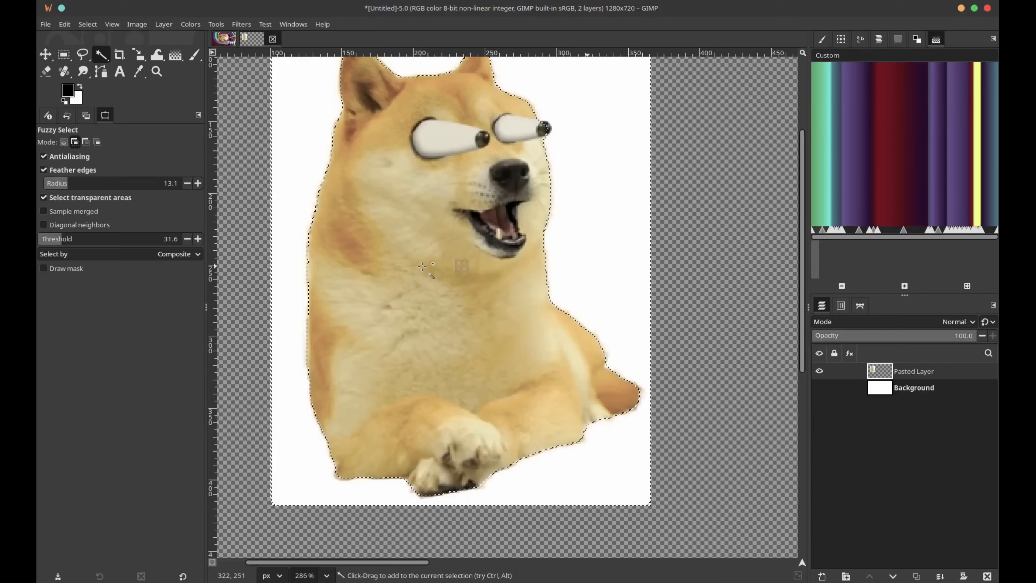
Set the Free Select tool to subtract from the current selection for refining the area around the doge's eyes.
scroll(424, 259, up, 3)
scroll(448, 245, up, 3)
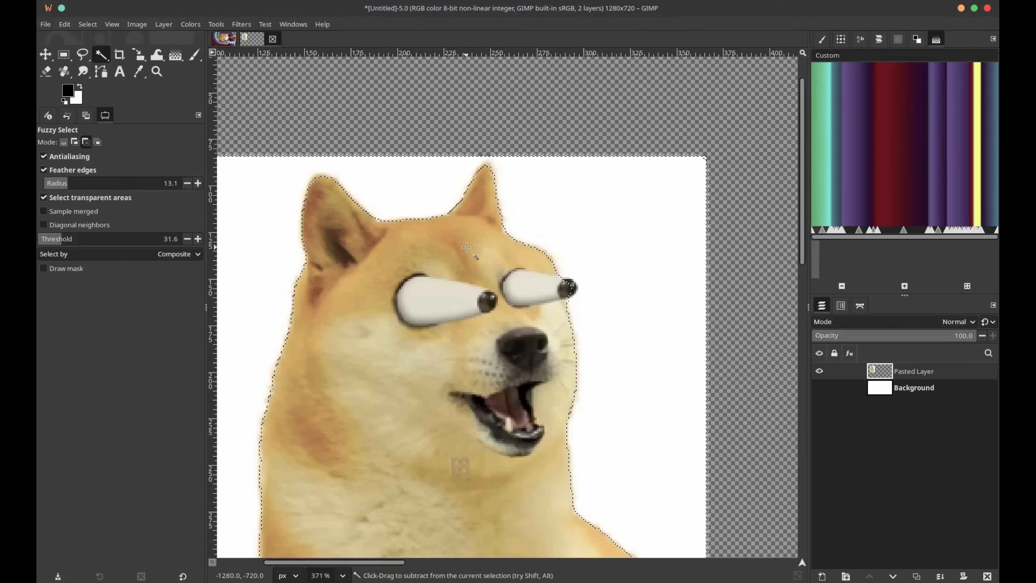
click(82, 54)
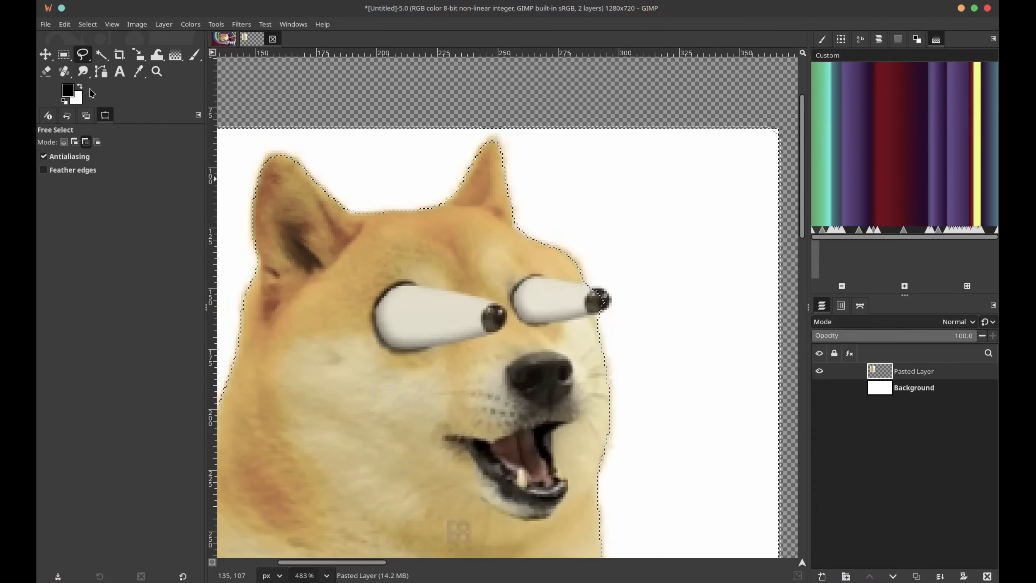
click(86, 143)
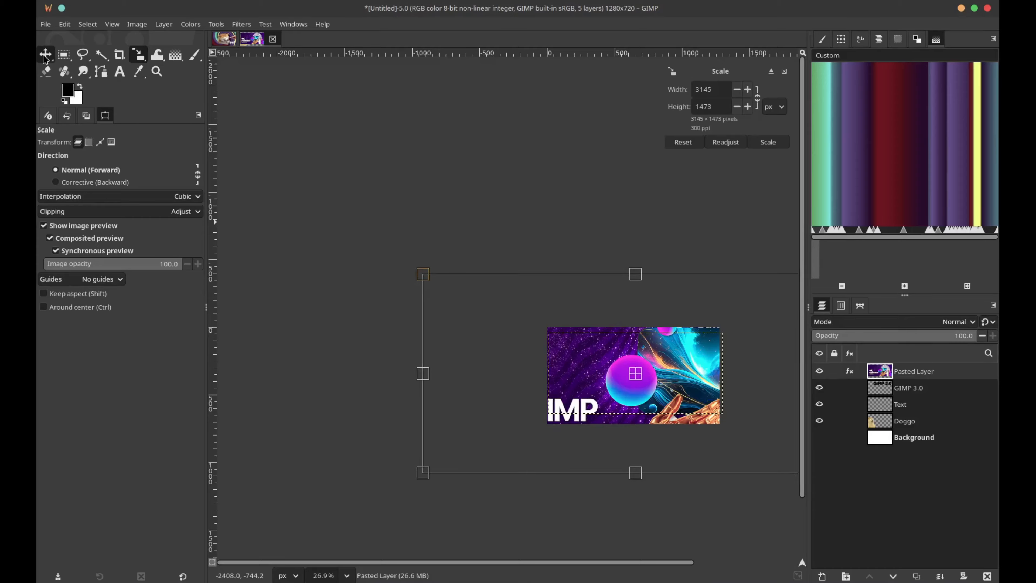
Scale the purple Pasted Layer to 3145 × 1473 px and switch to the Move tool.
click(46, 55)
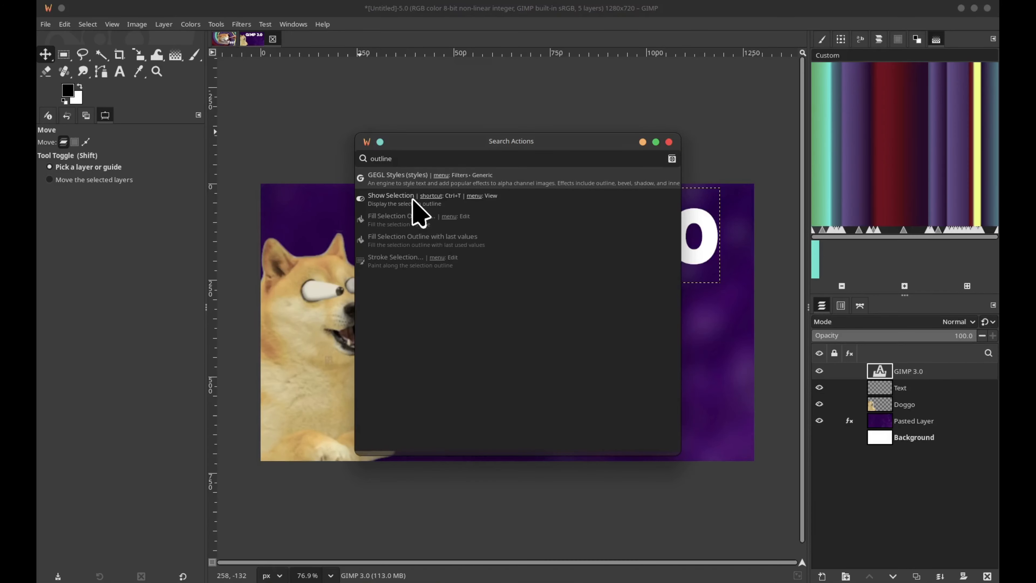
Add an outline to the "GIMP 3.0" text with GEGL Styles, trying a grow radius of 36 and reducing it.
click(409, 184)
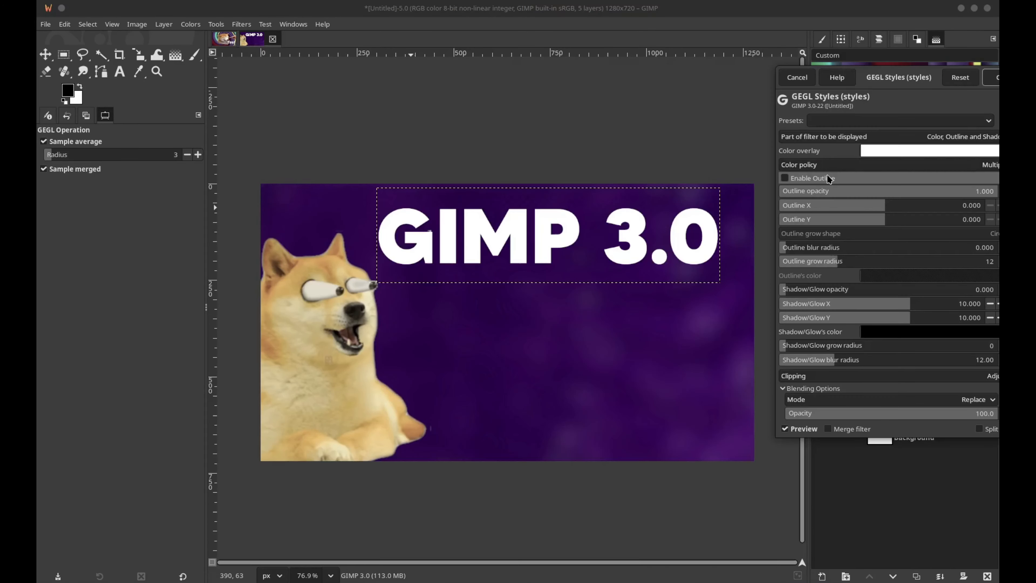
drag(494, 119, 839, 149)
click(784, 178)
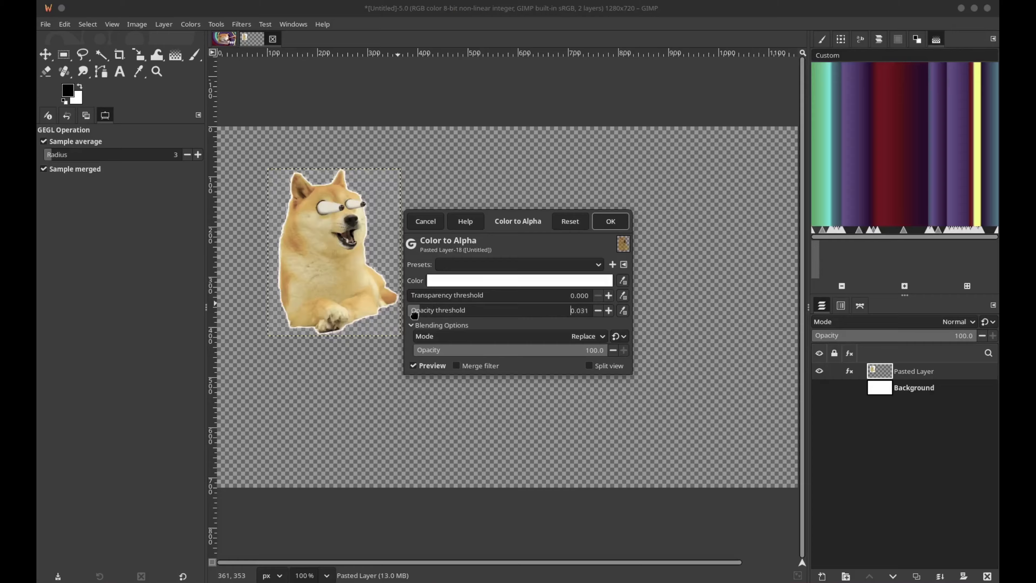
right_click(626, 246)
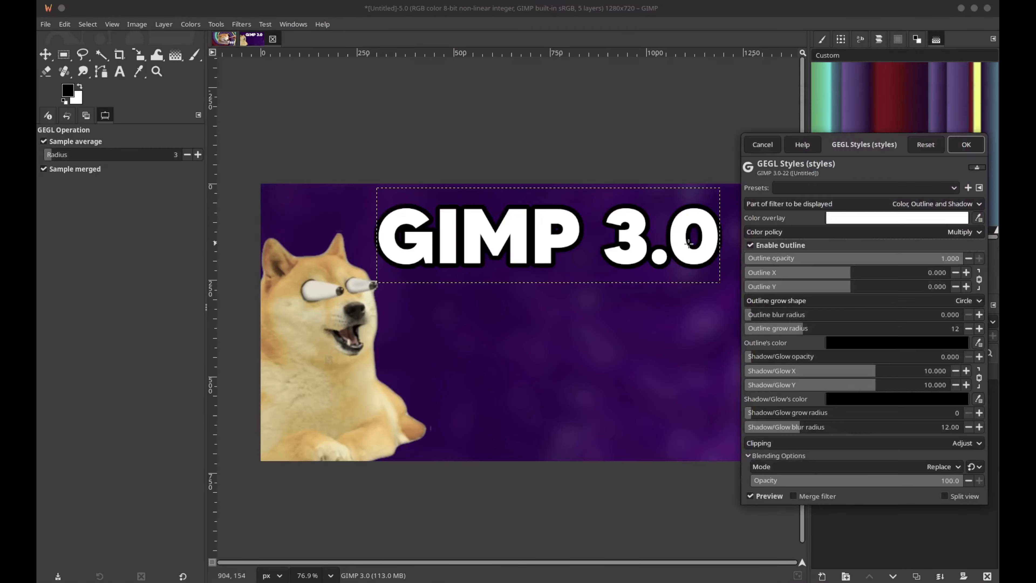
click(862, 329)
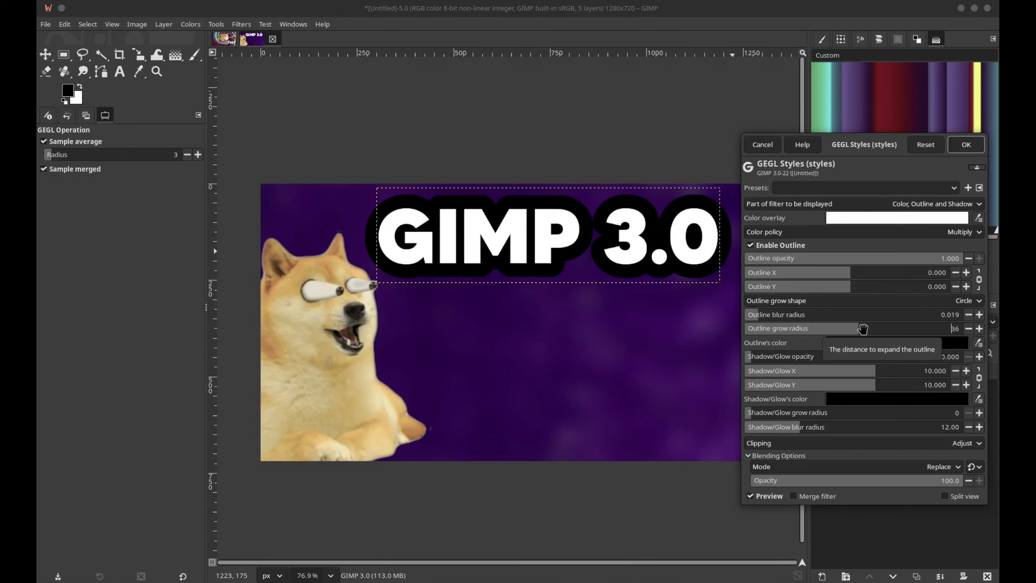
click(781, 329)
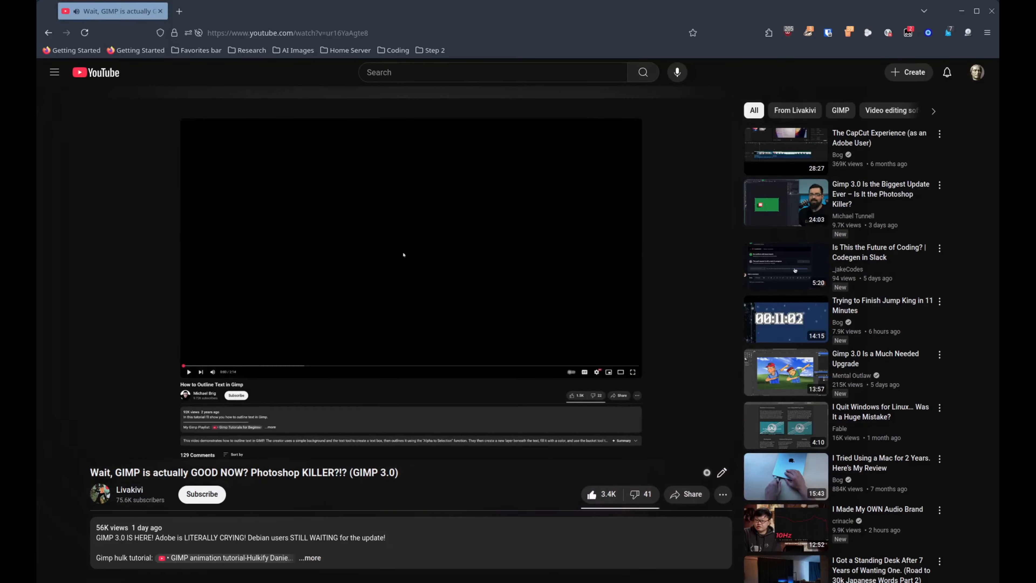